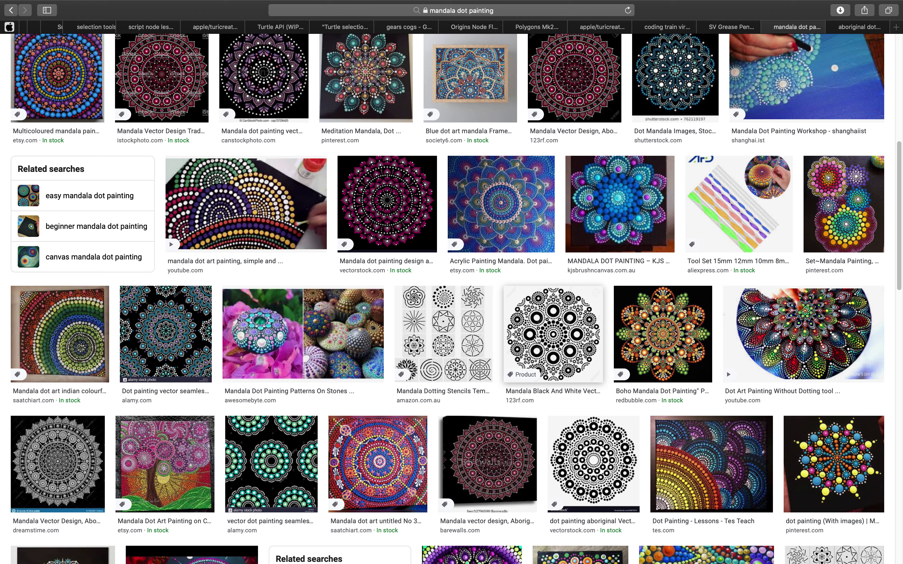
# Examine the mandala and aboriginal dot painting image results, enlarging a few as pattern references
pyautogui.click(553, 341)
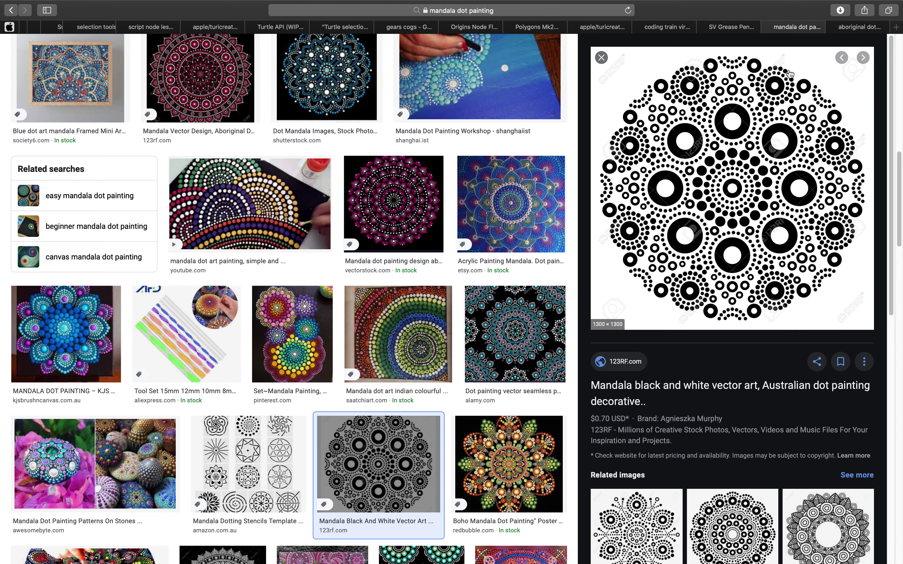
pyautogui.click(844, 30)
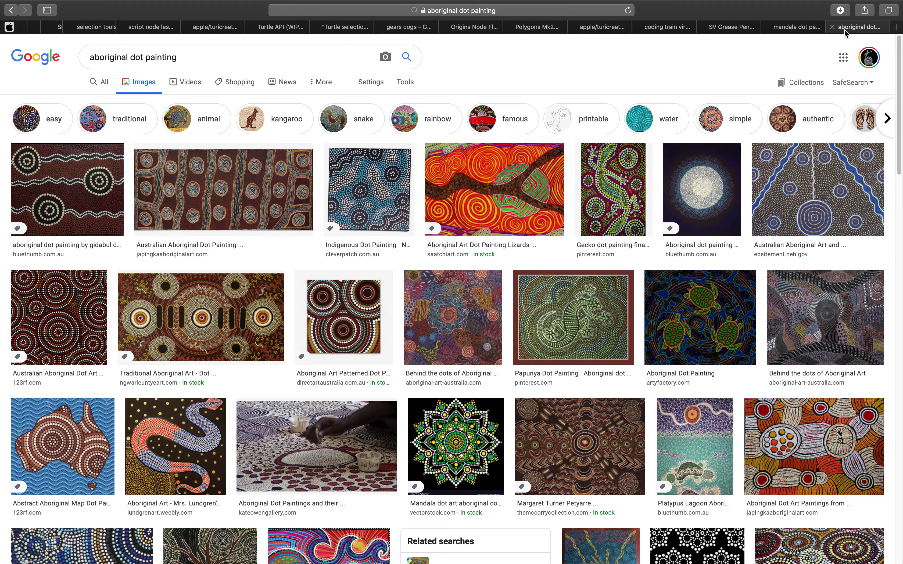
pyautogui.scroll(-3, 551, 266)
pyautogui.scroll(-3, 551, 266)
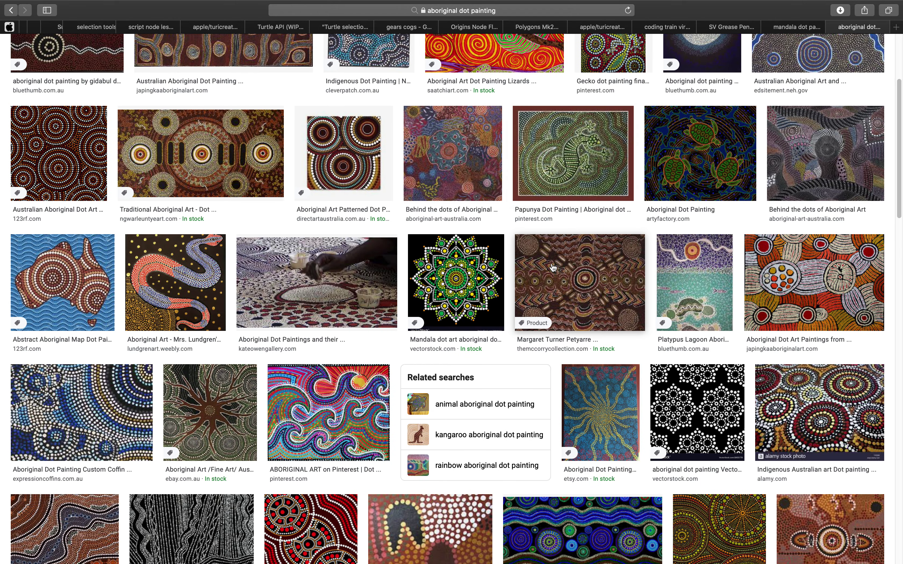
pyautogui.click(81, 289)
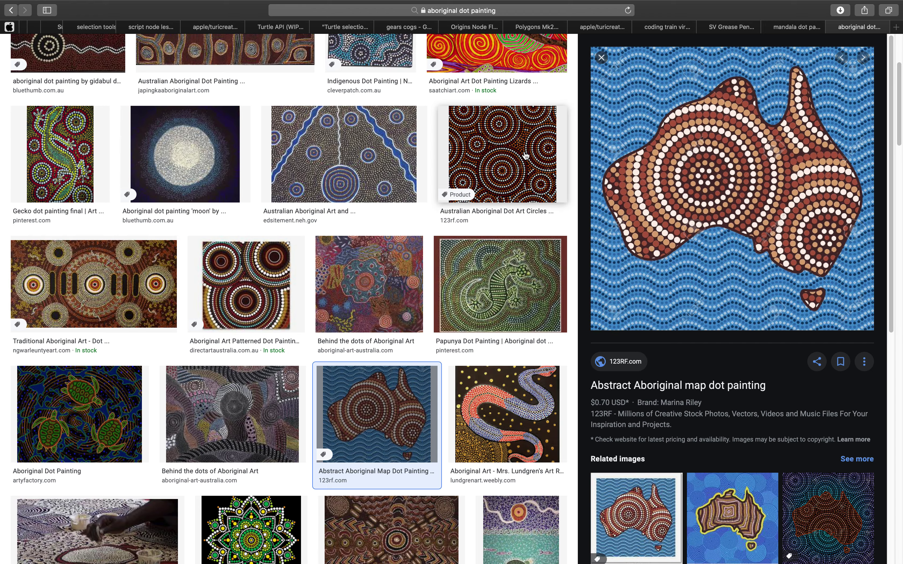
pyautogui.scroll(5, 448, 186)
pyautogui.click(370, 187)
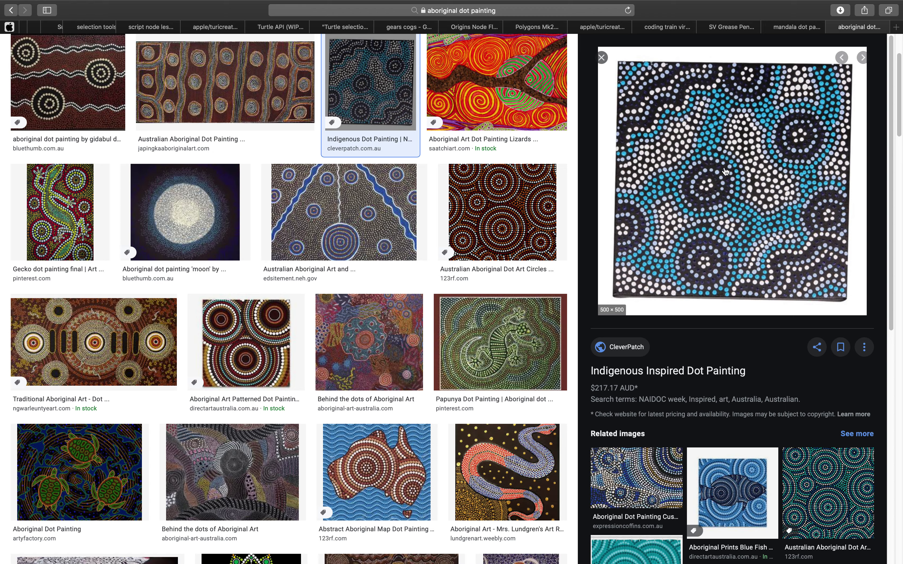
# Switch to Blender and delete the default camera, cube and light
pyautogui.hotkey('ctrl', 'Left')
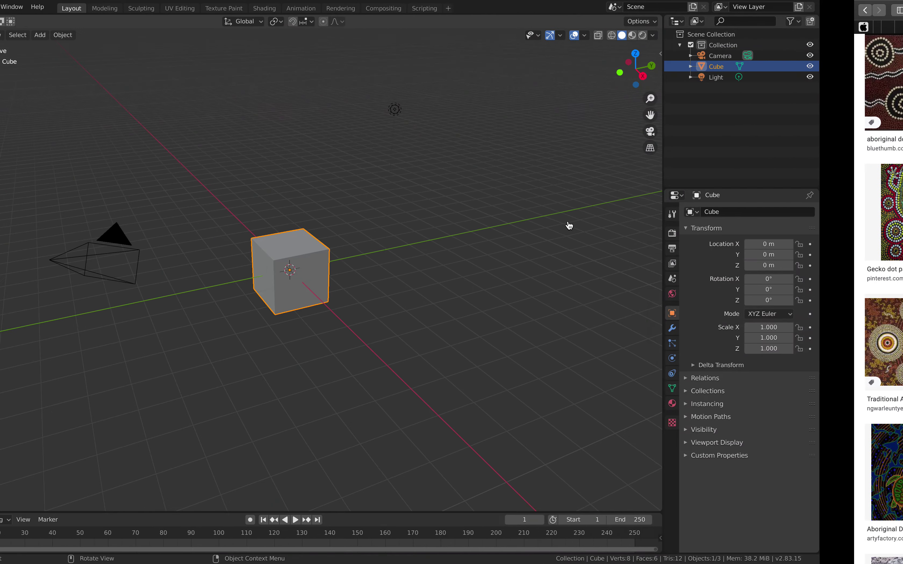
pyautogui.hotkey('alt', 'a')
pyautogui.press('a')
pyautogui.press('x')
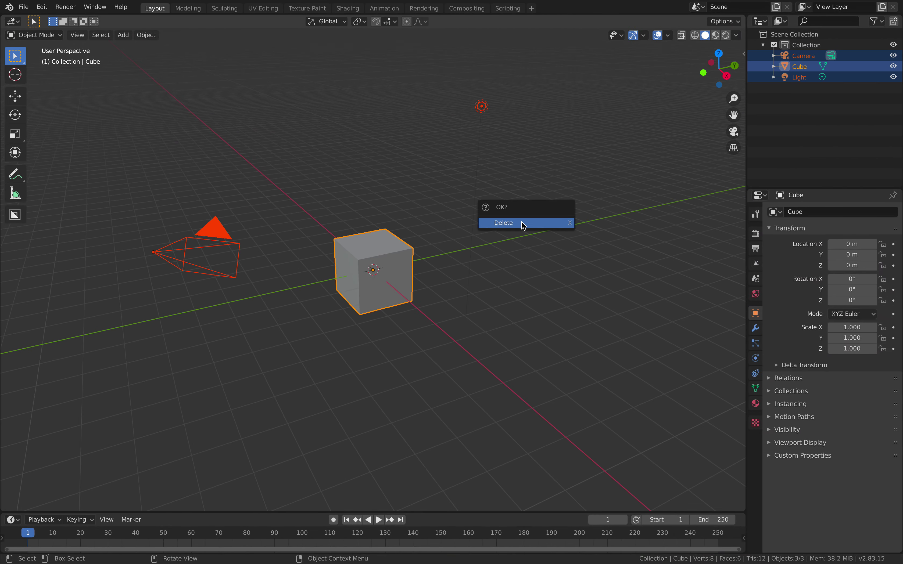
pyautogui.click(521, 222)
# Split the 3D viewport into two stacked areas and make the upper one a Sverchok node editor with a new node tree
pyautogui.moveTo(742, 32); pyautogui.dragTo(735, 275)
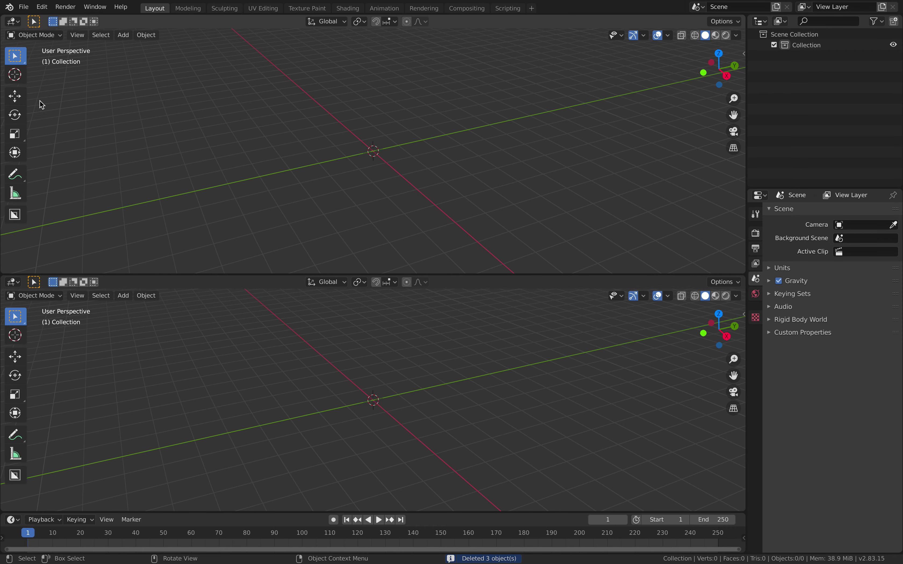
pyautogui.click(13, 21)
pyautogui.click(52, 108)
pyautogui.click(364, 21)
pyautogui.moveTo(628, 86); pyautogui.dragTo(709, 86)
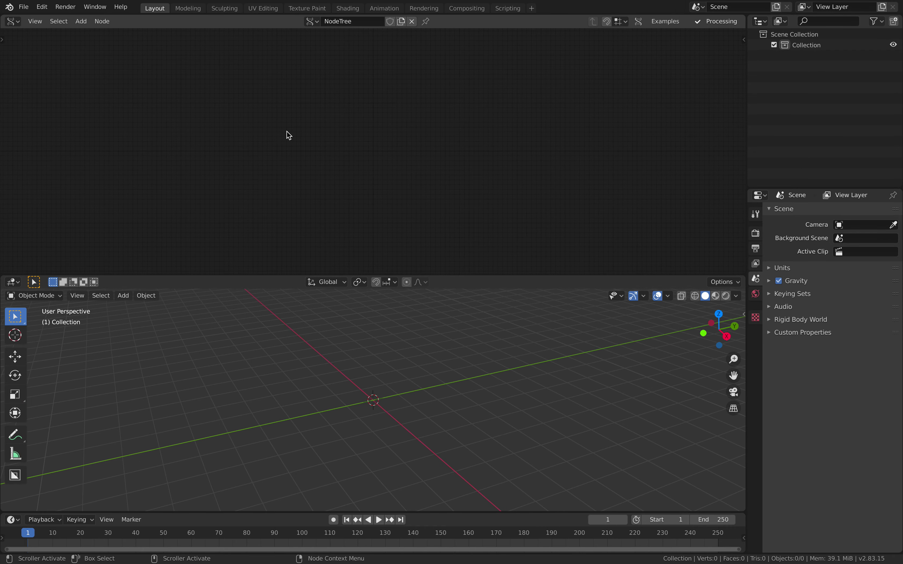
# Add a Circle node to the new node tree
pyautogui.hotkey('shift', 'a')
pyautogui.click(287, 131)
pyautogui.write('circ')
pyautogui.press('Return')
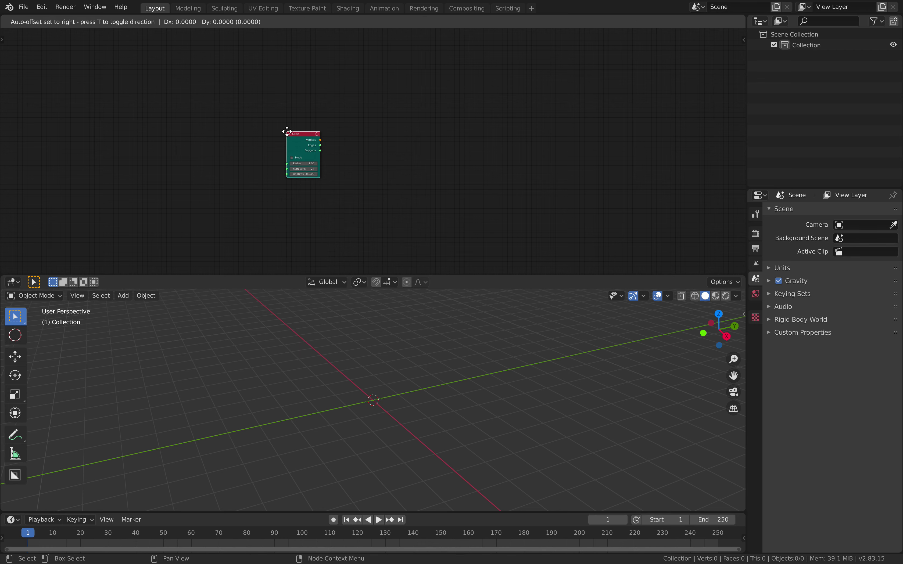
# Save the file to the Desktop as mandala_001.blend
pyautogui.click(28, 8)
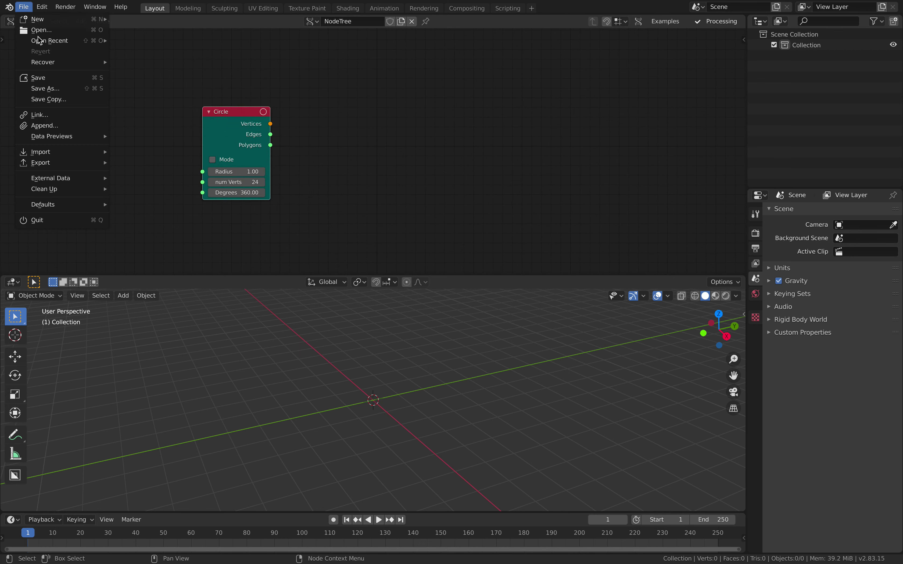
pyautogui.click(56, 90)
pyautogui.doubleClick(290, 478)
pyautogui.write('mandala_001.blend')
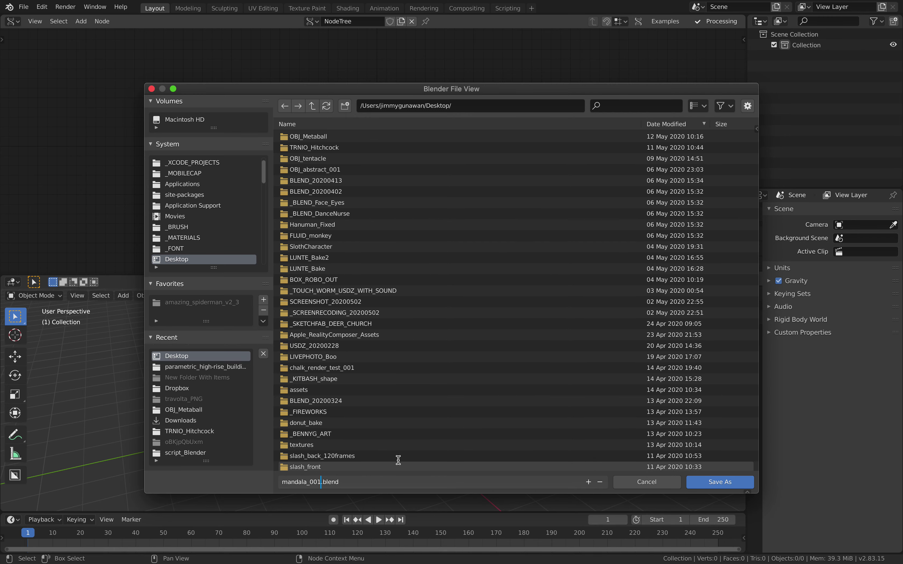
pyautogui.press('Return')
pyautogui.click(720, 482)
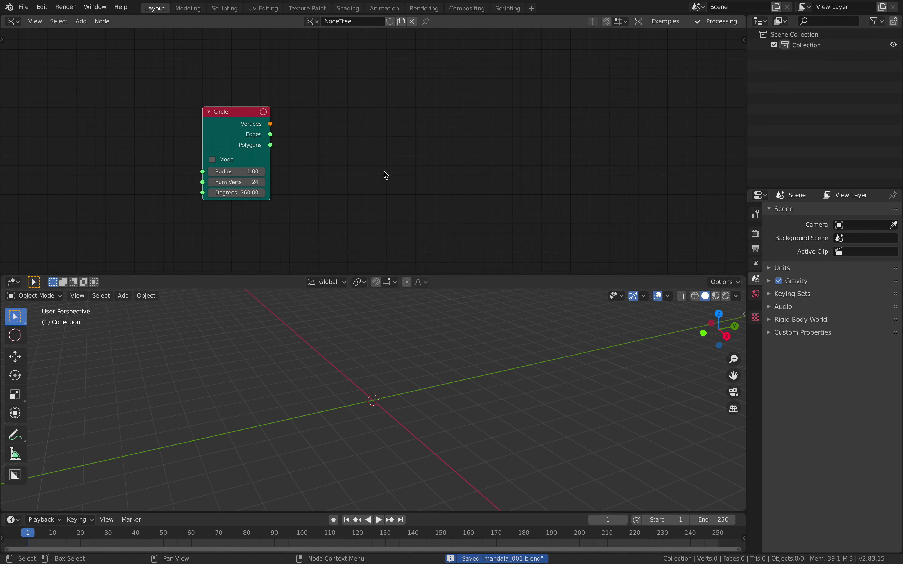
# Add a Viewer Draw Mk3 node beside the Circle node
pyautogui.hotkey('alt', 'space')
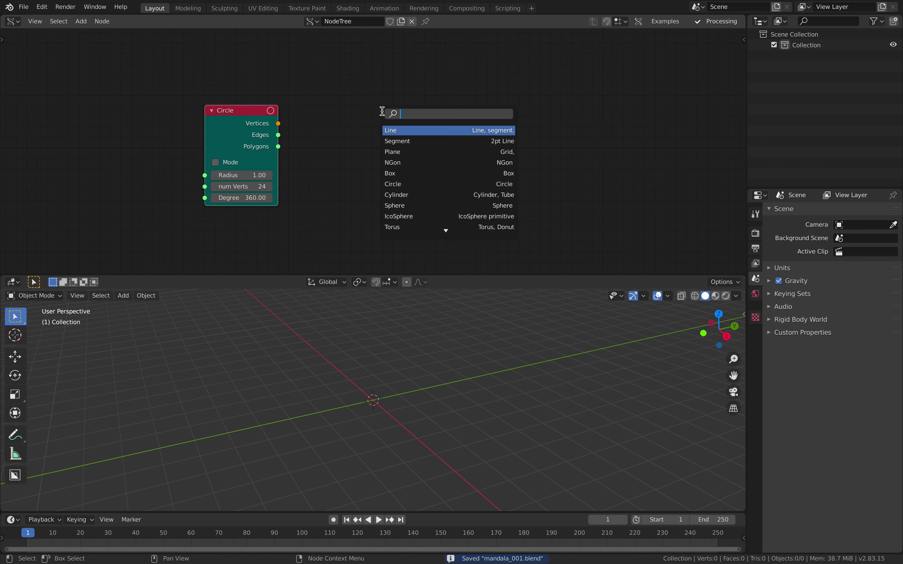
pyautogui.write('view')
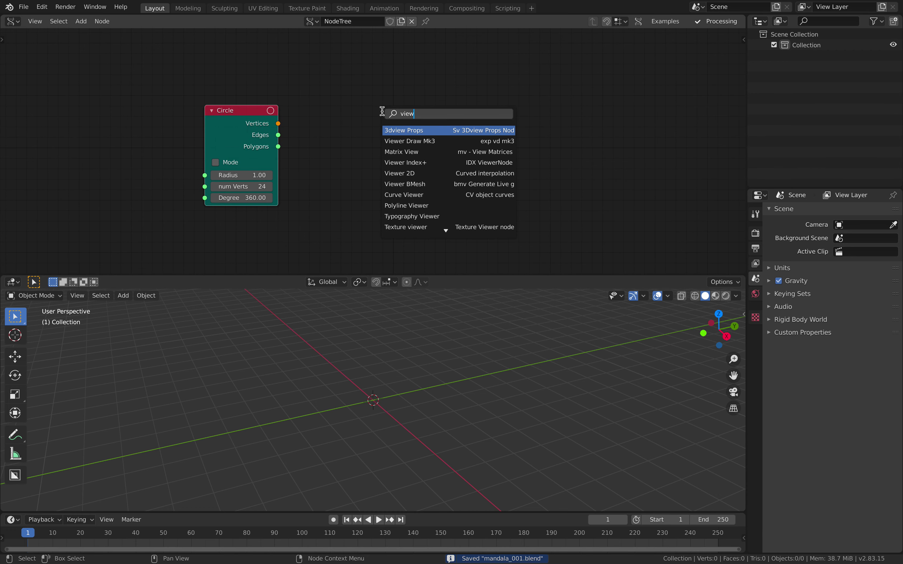
pyautogui.press('Down')
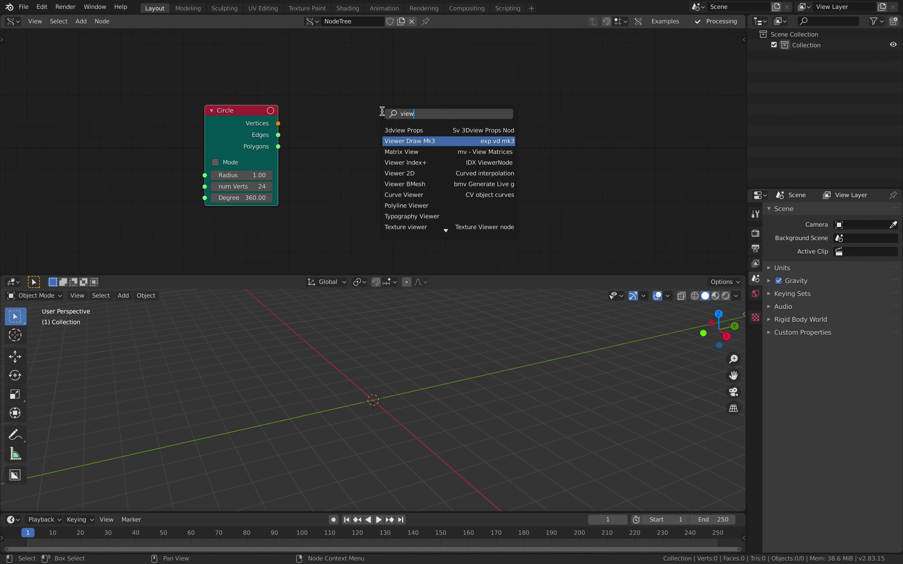
pyautogui.press('Return')
pyautogui.click(441, 47)
pyautogui.scroll(-1, 357, 98)
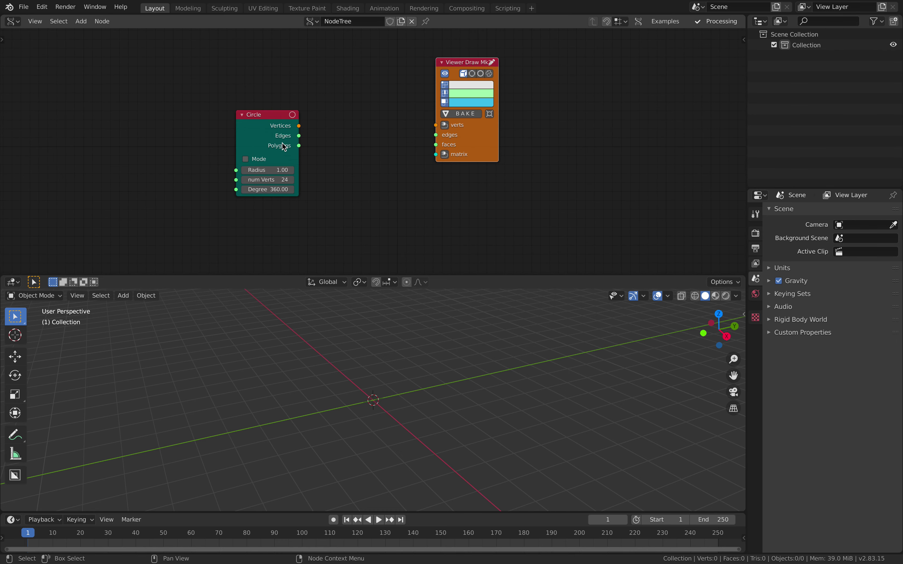
# Connect the Circle node's Vertices output to the viewer's matrix input, with the Circle placed lower and farther from the viewer
pyautogui.moveTo(246, 124); pyautogui.dragTo(197, 129)
pyautogui.moveTo(252, 132); pyautogui.dragTo(435, 155)
pyautogui.moveTo(227, 123); pyautogui.dragTo(196, 142)
pyautogui.moveTo(392, 356); pyautogui.dragTo(400, 385, button='middle')
pyautogui.scroll(3, 400, 386)
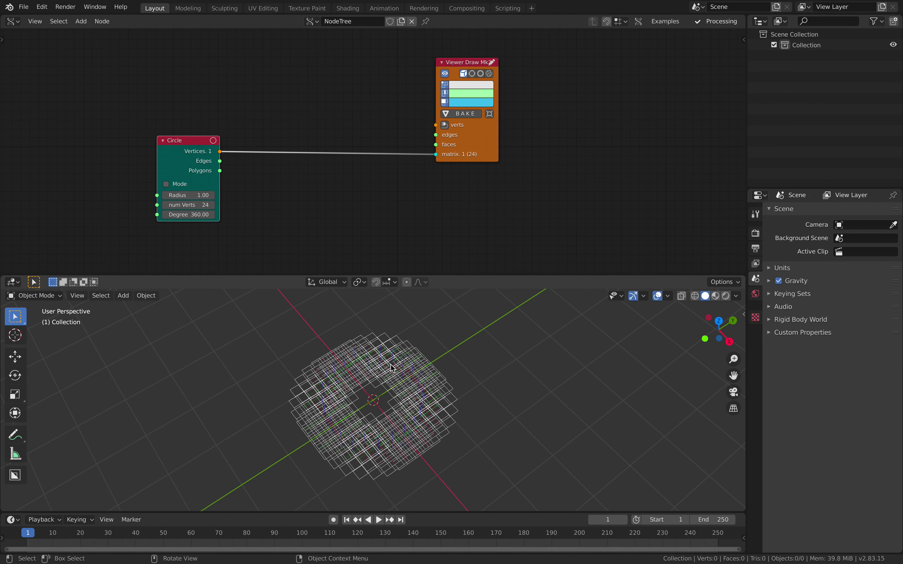
# Duplicate the Circle node above the original and link its Vertices, Edges and Polygons to the viewer's verts, edges and faces
pyautogui.moveTo(184, 146); pyautogui.dragTo(164, 167)
pyautogui.hotkey('shift', 'd')
pyautogui.click(331, 62)
pyautogui.keyDown('shift'); pyautogui.click(451, 63); pyautogui.keyUp('shift')
pyautogui.press('f')
pyautogui.moveTo(406, 388)
pyautogui.mouseDown(button='middle')
pyautogui.moveTo(413, 412)
pyautogui.moveTo(453, 391)
pyautogui.mouseUp(button='middle')
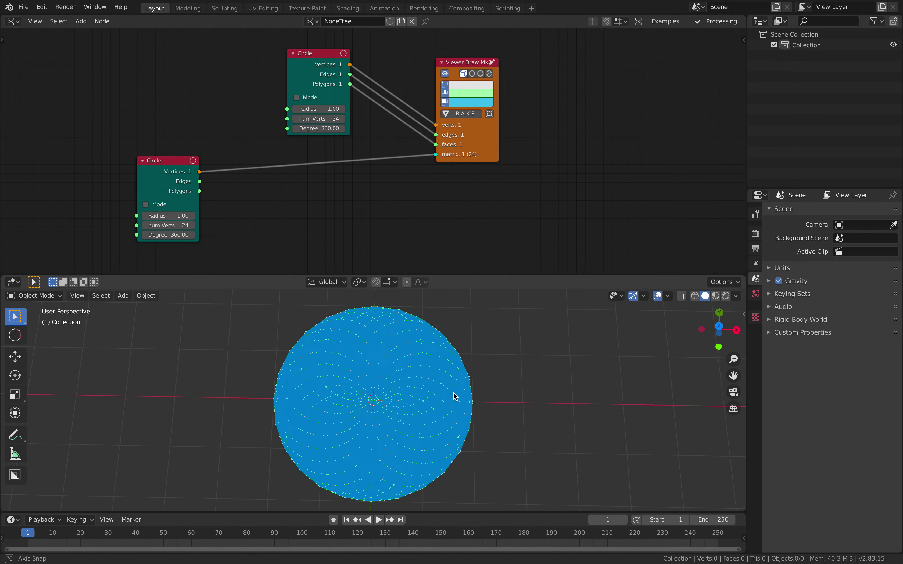
# Set the viewer's face colour to light purple and the upper Circle node's radius to 0.09
pyautogui.click(465, 100)
pyautogui.moveTo(487, 140)
pyautogui.mouseDown()
pyautogui.moveTo(484, 146)
pyautogui.moveTo(489, 143)
pyautogui.mouseUp()
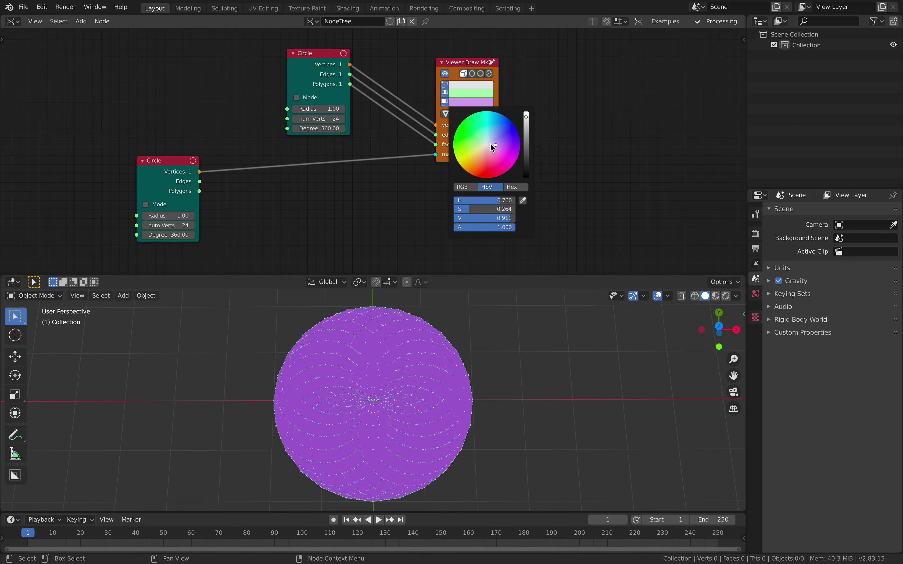
pyautogui.keyDown('shift'); pyautogui.moveTo(342, 109); pyautogui.dragTo(296, 108); pyautogui.keyUp('shift')
# Set the lower Circle node's number of vertices to 12
pyautogui.moveTo(227, 195); pyautogui.dragTo(238, 178, button='middle')
pyautogui.scroll(2, 237, 178)
pyautogui.moveTo(162, 205); pyautogui.dragTo(163, 205)
pyautogui.write('12')
pyautogui.press('Return')
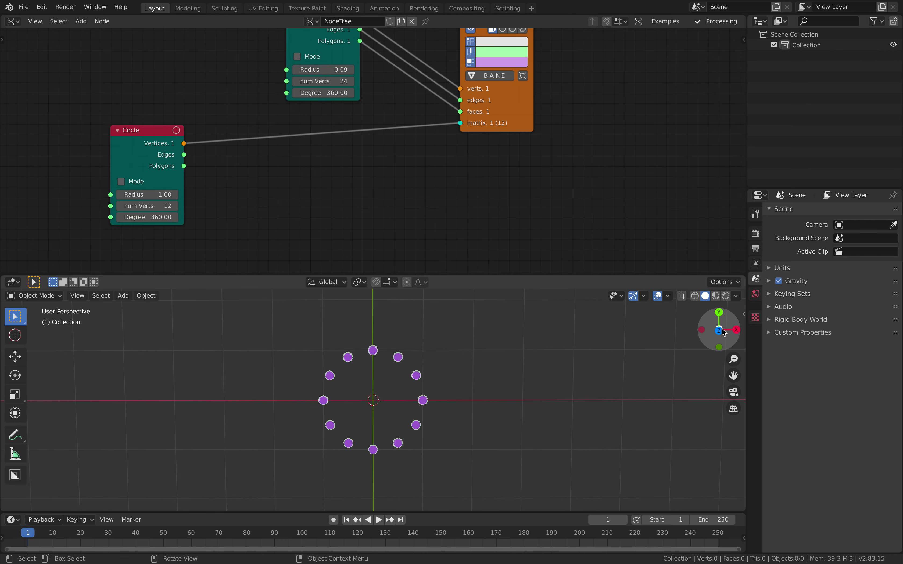
# Show the 3D viewport in top orthographic view and save the file
pyautogui.click(723, 332)
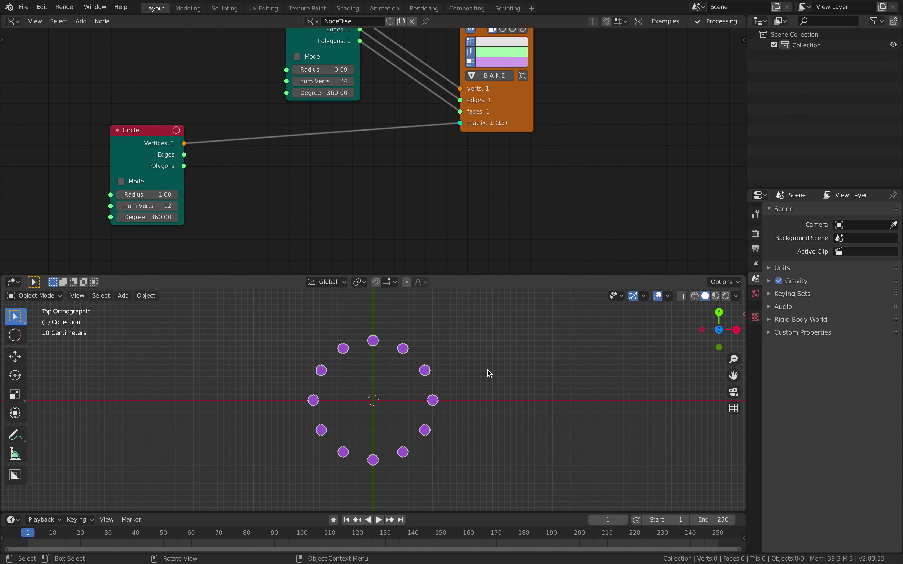
pyautogui.keyDown('shift'); pyautogui.moveTo(489, 373); pyautogui.dragTo(481, 370, button='middle'); pyautogui.keyUp('shift')
pyautogui.hotkey('ctrl', 's')
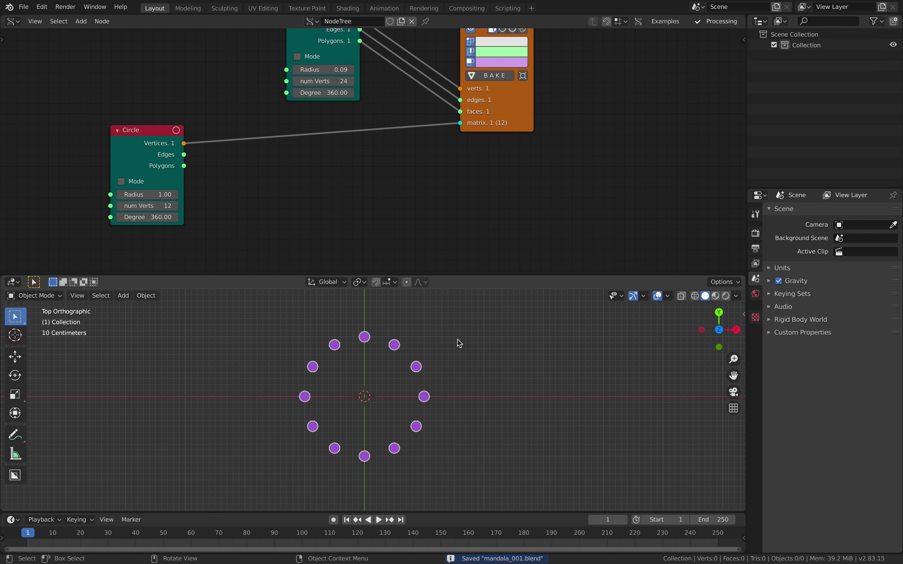
# Move the viewer and the lower Circle node closer together and enlarge the node editor area
pyautogui.scroll(1, 343, 116)
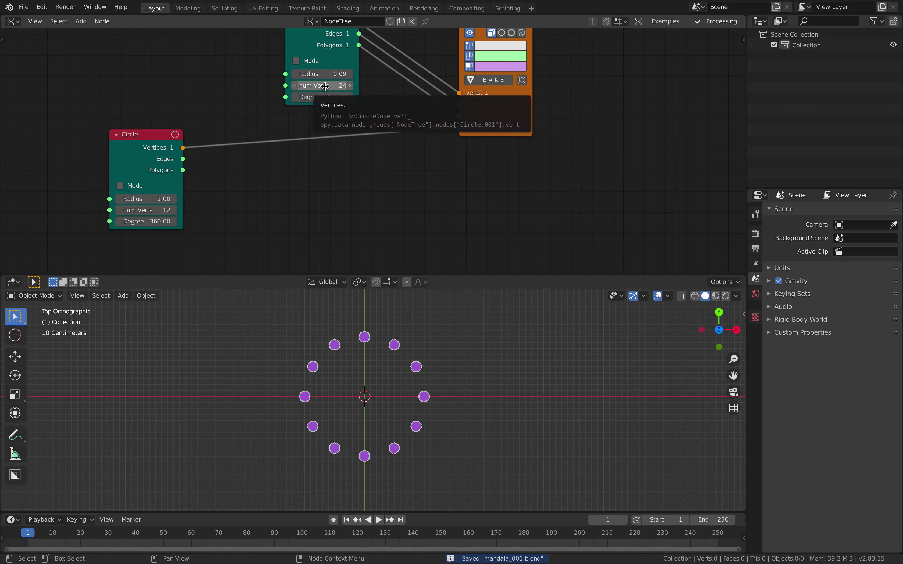
pyautogui.click(508, 112)
pyautogui.moveTo(508, 112); pyautogui.dragTo(463, 113)
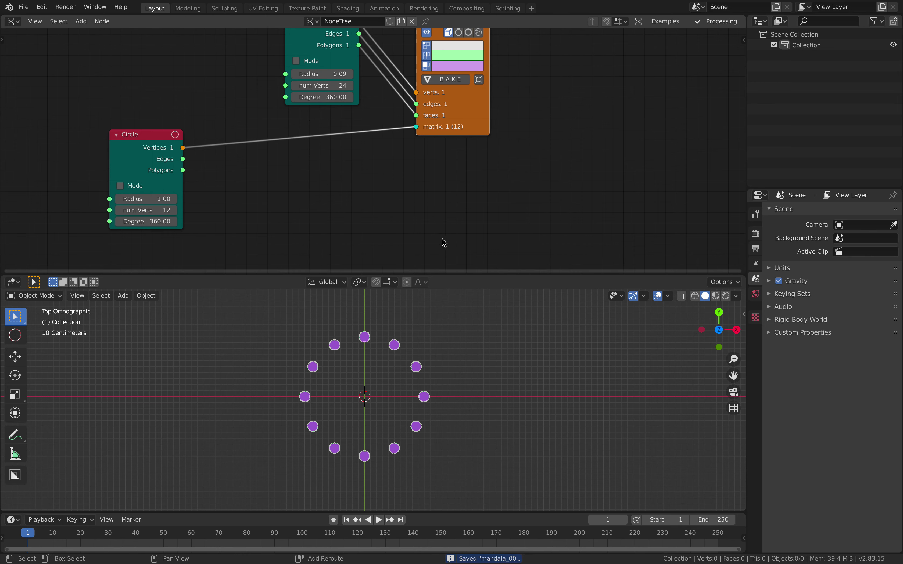
pyautogui.moveTo(442, 241); pyautogui.dragTo(438, 240, button='middle')
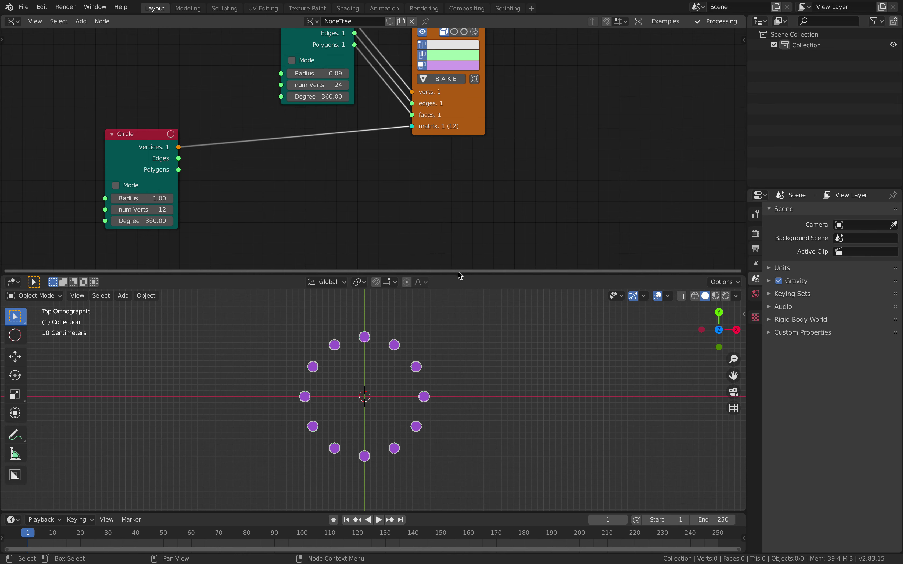
pyautogui.moveTo(459, 275); pyautogui.dragTo(432, 296)
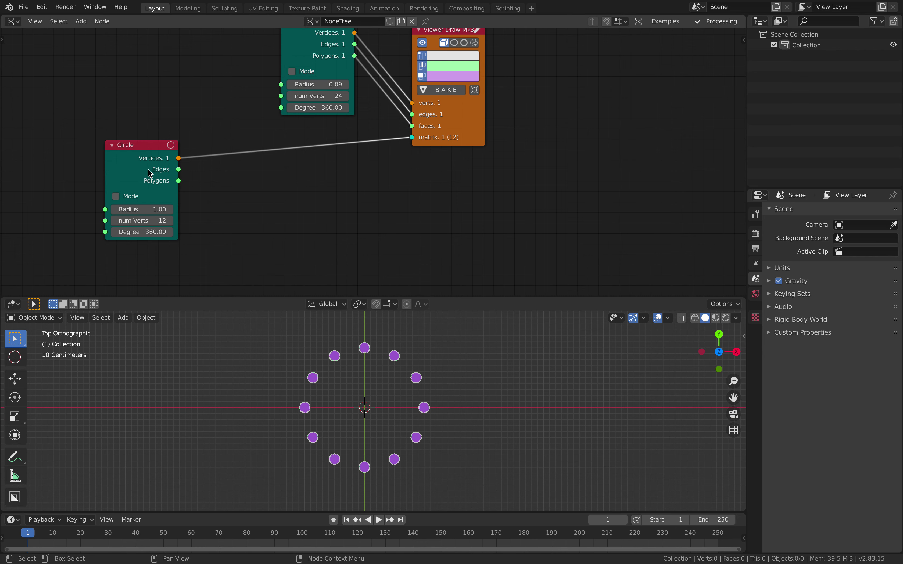
pyautogui.moveTo(150, 143); pyautogui.dragTo(242, 137)
pyautogui.moveTo(308, 204); pyautogui.dragTo(256, 193, button='middle')
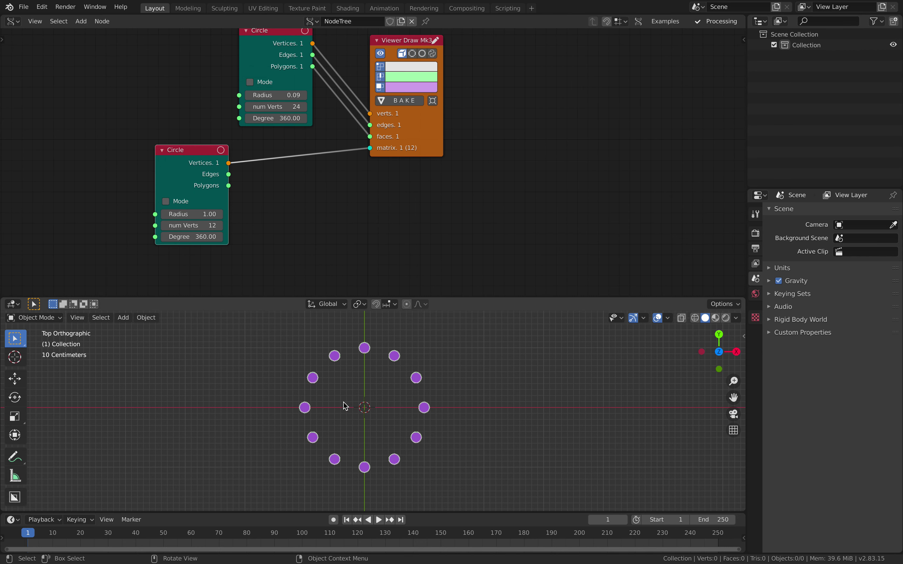
pyautogui.moveTo(358, 234); pyautogui.dragTo(336, 240, button='middle')
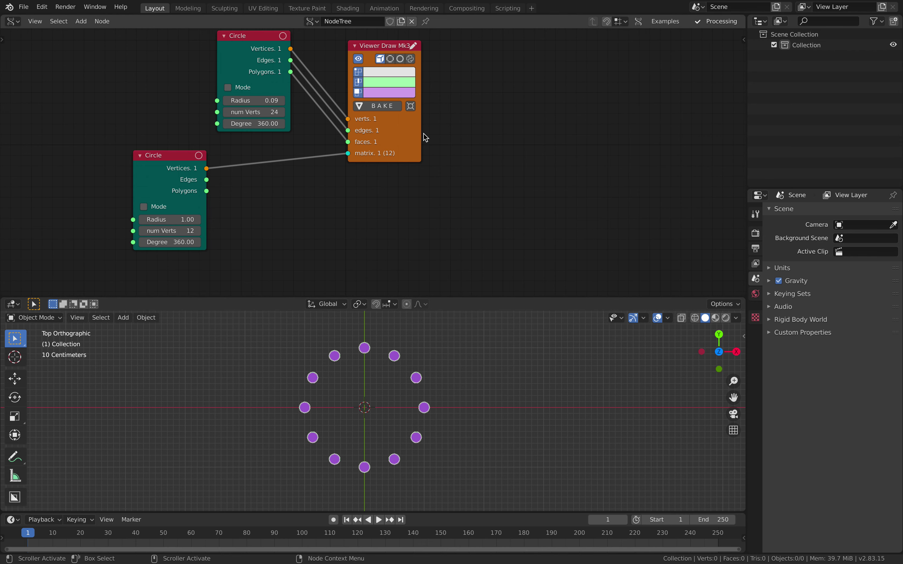
# Add an Origins node to the node tree
pyautogui.hotkey('alt', 'space')
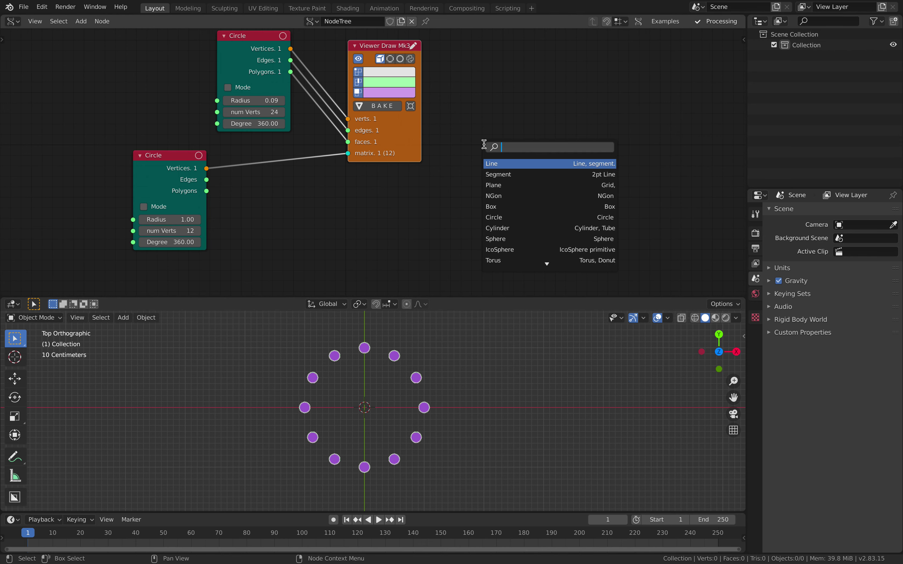
pyautogui.write('orig')
pyautogui.press('Return')
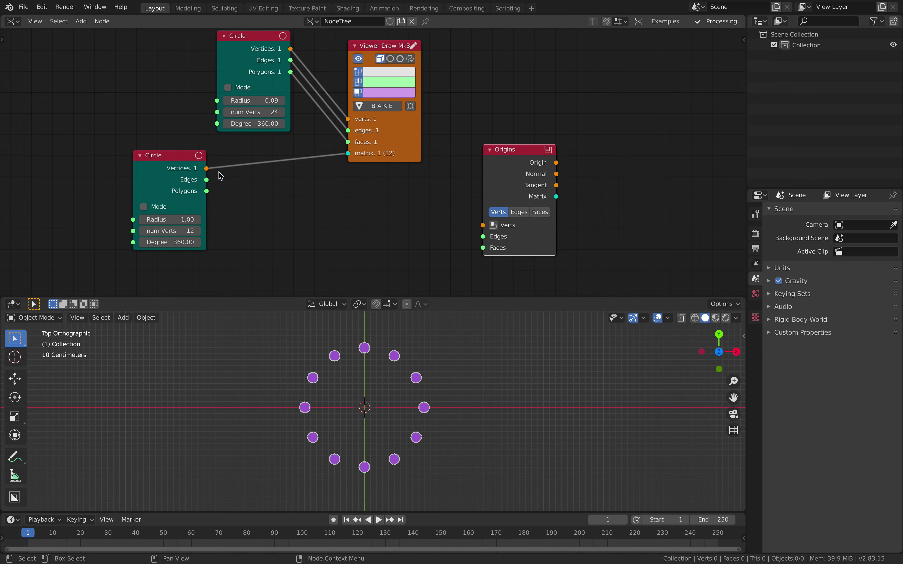
# Connect the lower Circle's Vertices and Polygons to the Origins node's Verts and Faces, and place Origins below the viewer
pyautogui.moveTo(208, 169); pyautogui.dragTo(215, 170)
pyautogui.moveTo(278, 183); pyautogui.dragTo(482, 225)
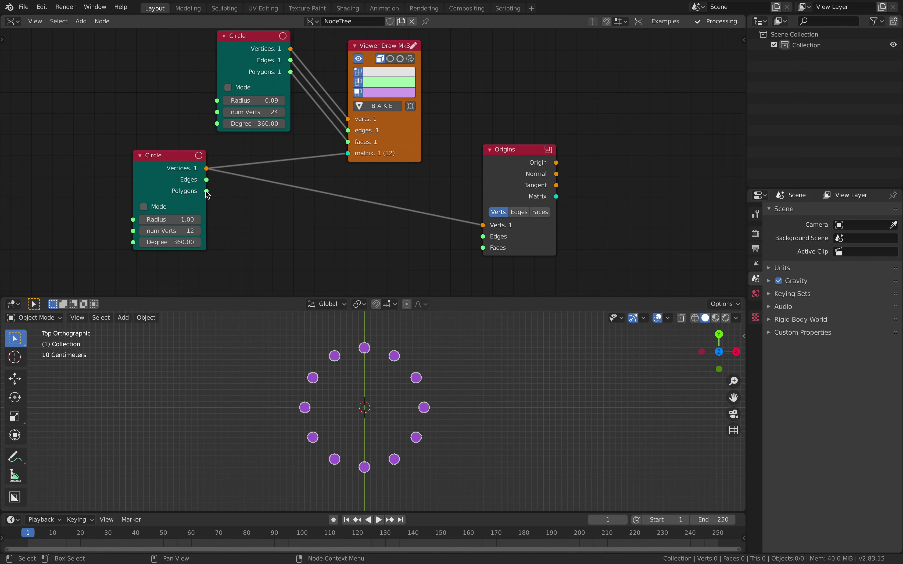
pyautogui.moveTo(208, 194); pyautogui.dragTo(483, 248)
pyautogui.moveTo(501, 160); pyautogui.dragTo(391, 191)
# Duplicate the Viewer Draw node and connect the Origins node's Origin output to the copy's matrix input
pyautogui.scroll(-1, 404, 127)
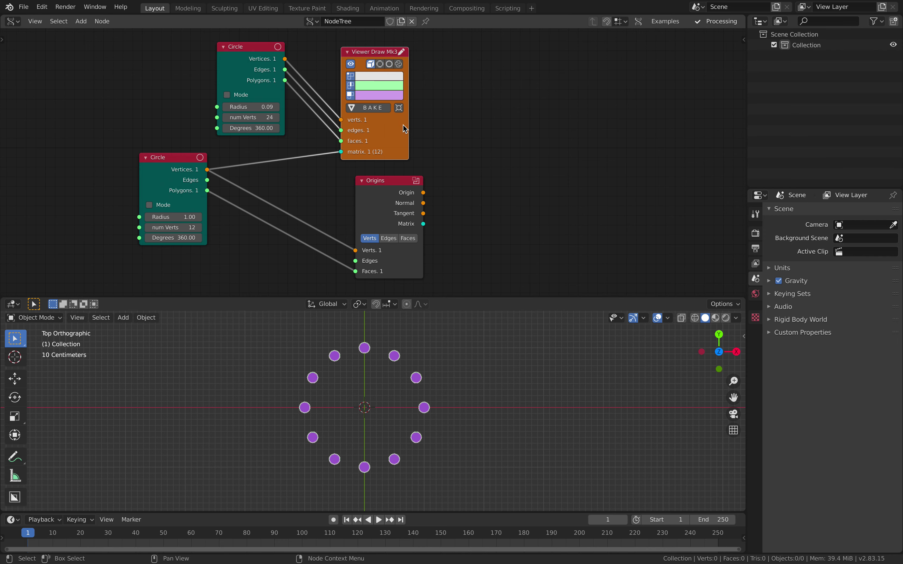
pyautogui.hotkey('shift', 'd')
pyautogui.click(561, 200)
pyautogui.scroll(1, 478, 181)
pyautogui.scroll(1, 416, 167)
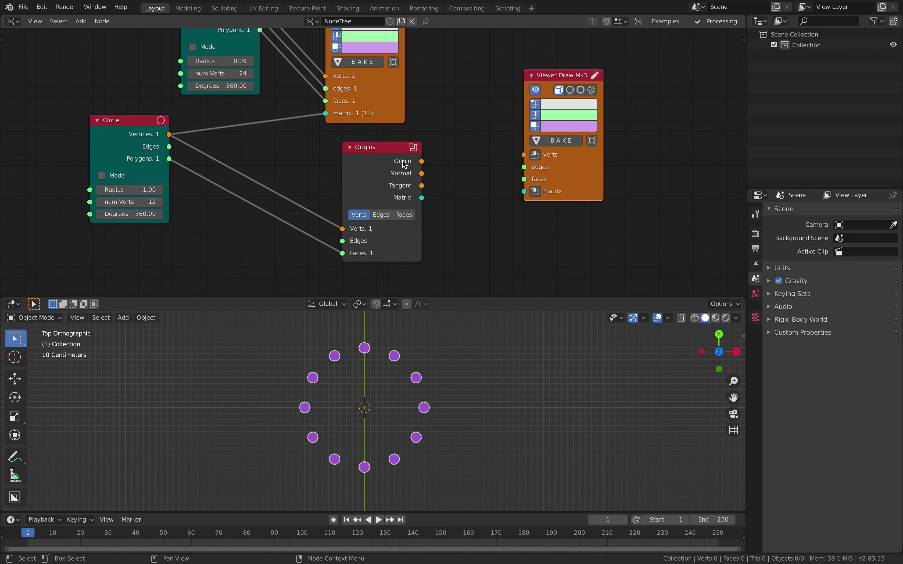
pyautogui.moveTo(422, 161)
pyautogui.mouseDown()
pyautogui.moveTo(454, 144)
pyautogui.moveTo(524, 191)
pyautogui.mouseUp()
pyautogui.moveTo(579, 178); pyautogui.dragTo(624, 177)
# Duplicate the 12-vertex Circle node with radius 0.04 and connect its Vertices and Polygons to the second viewer's verts and faces
pyautogui.click(127, 132)
pyautogui.hotkey('shift', 'd')
pyautogui.click(482, 68)
pyautogui.moveTo(524, 71)
pyautogui.mouseDown()
pyautogui.moveTo(571, 158)
pyautogui.moveTo(523, 95)
pyautogui.mouseUp()
pyautogui.keyDown('shift'); pyautogui.moveTo(501, 126); pyautogui.dragTo(464, 126); pyautogui.keyUp('shift')
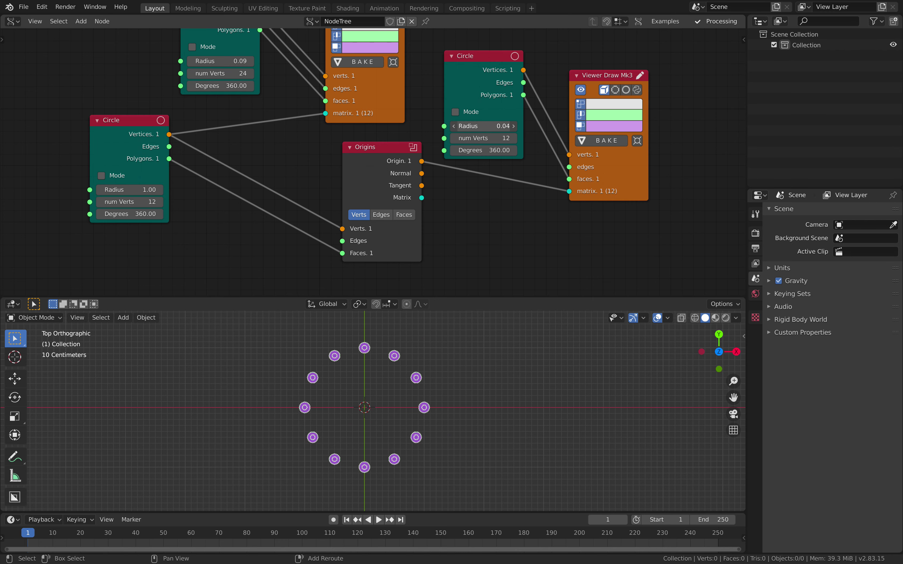
# Reposition the radius 1.00 Circle and the Origins node, and enlarge the 3D viewport by shrinking the node editor
pyautogui.scroll(-1, 401, 146)
pyautogui.moveTo(390, 147); pyautogui.dragTo(398, 148, button='middle')
pyautogui.moveTo(156, 144); pyautogui.dragTo(165, 158)
pyautogui.moveTo(378, 172); pyautogui.dragTo(365, 168)
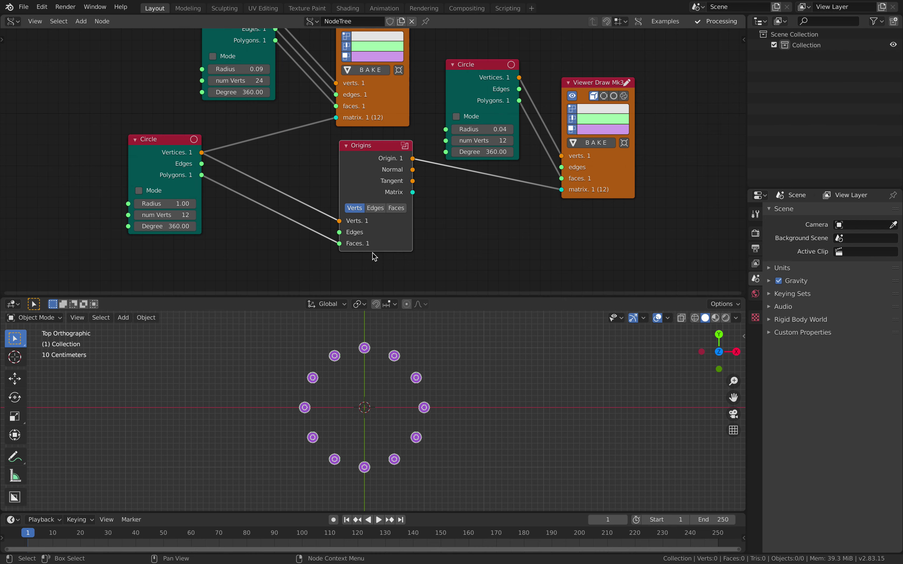
pyautogui.scroll(4, 358, 383)
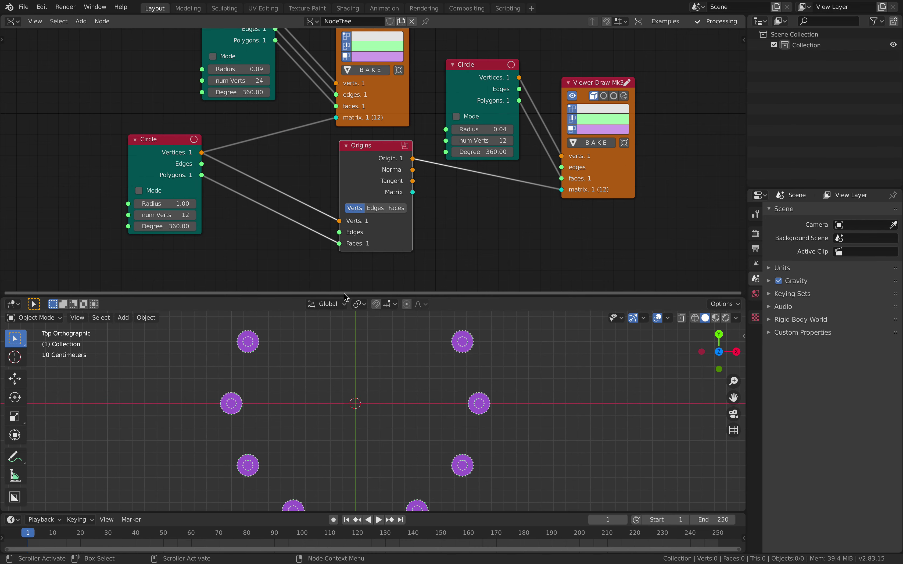
pyautogui.moveTo(344, 295); pyautogui.dragTo(342, 211)
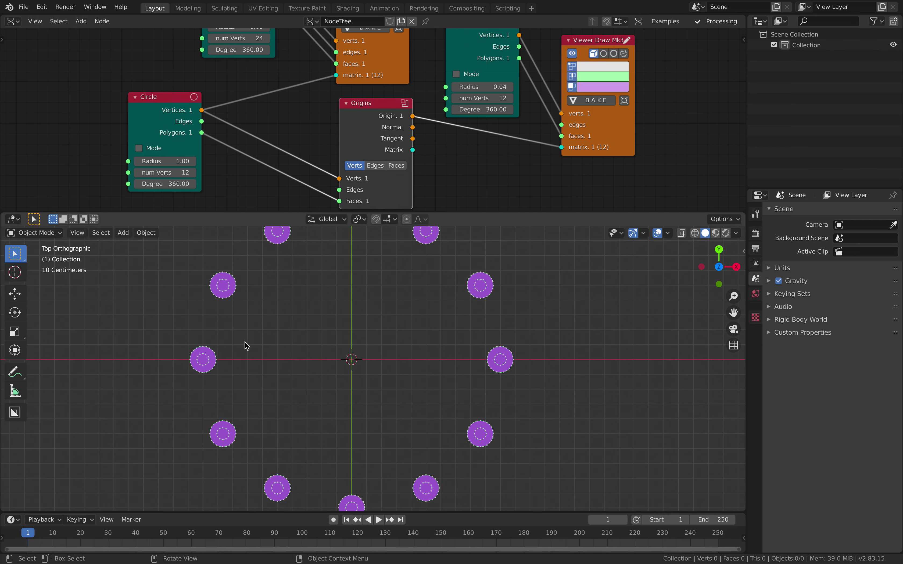
# Set the Origins node to Faces mode and change the connected viewer's face colour to crimson
pyautogui.scroll(-2, 261, 147)
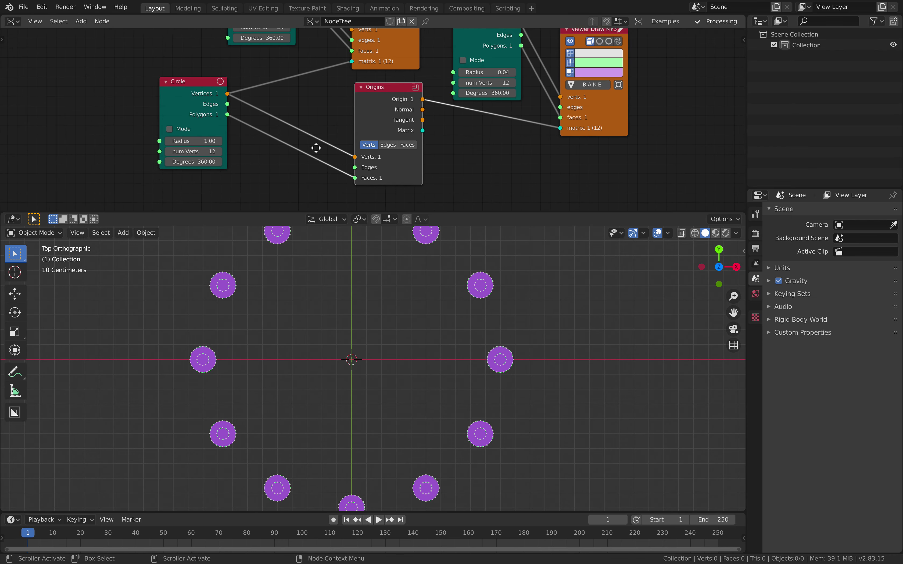
pyautogui.click(379, 155)
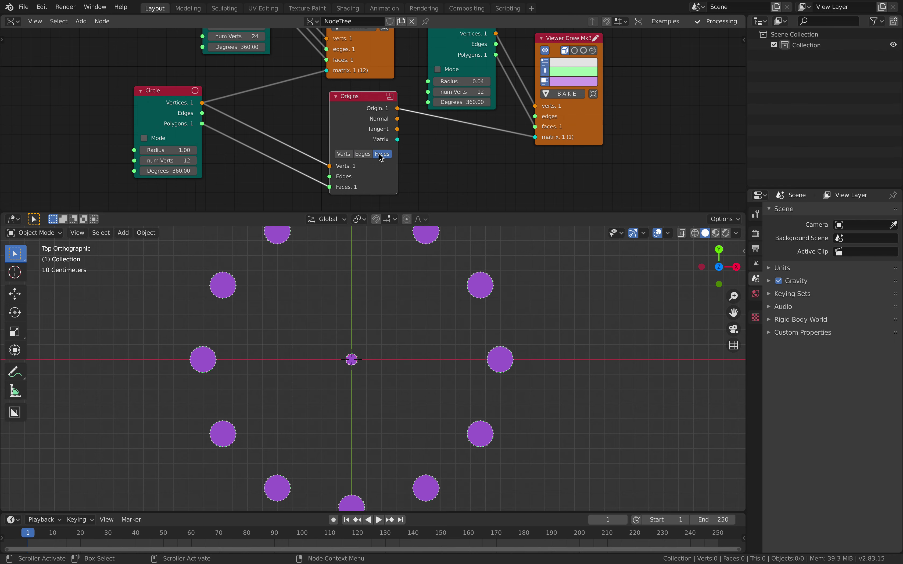
pyautogui.moveTo(545, 64); pyautogui.dragTo(534, 151, button='middle')
pyautogui.click(556, 142)
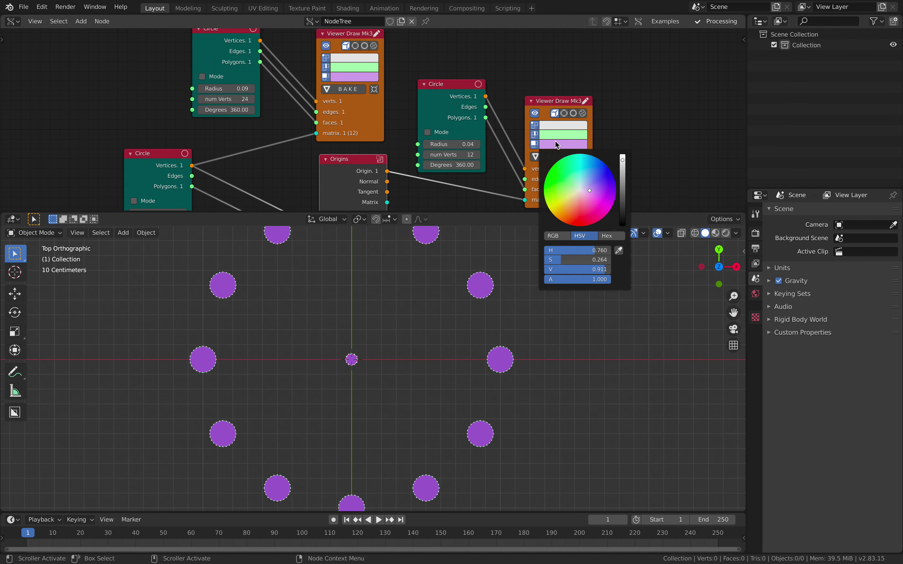
pyautogui.click(571, 146)
pyautogui.moveTo(584, 203); pyautogui.dragTo(600, 176)
# Set the Circle feeding the crimson viewer to radius 0.70 with 24 vertices
pyautogui.moveTo(451, 144); pyautogui.dragTo(479, 144)
pyautogui.click(462, 154)
pyautogui.write('24')
pyautogui.press('Return')
pyautogui.scroll(-2, 520, 116)
pyautogui.moveTo(518, 115); pyautogui.dragTo(520, 91, button='middle')
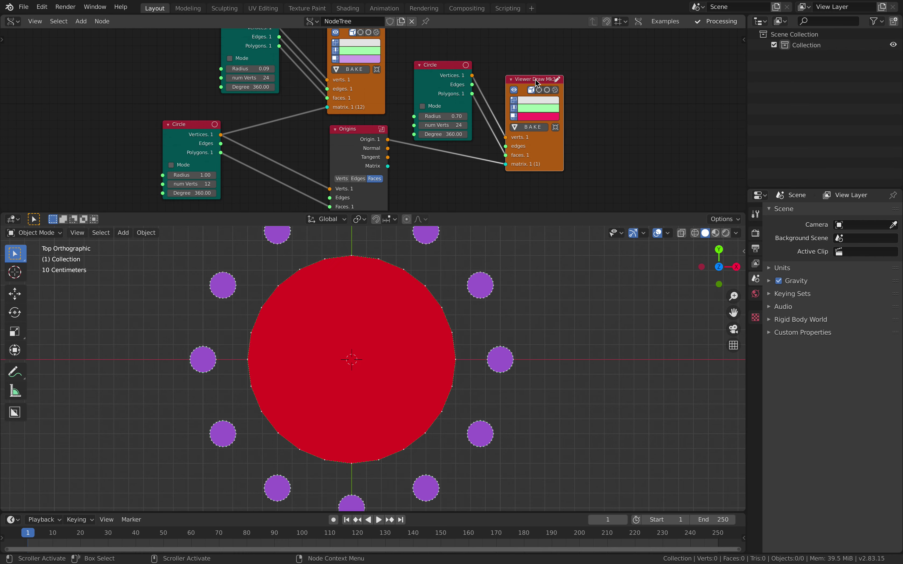
# Space out the crimson viewer and its Circle, reduce that Circle's radius to 0.51, and save the file
pyautogui.moveTo(534, 79); pyautogui.dragTo(592, 79)
pyautogui.moveTo(437, 64); pyautogui.dragTo(471, 53)
pyautogui.moveTo(463, 104)
pyautogui.mouseDown()
pyautogui.moveTo(450, 104)
pyautogui.moveTo(465, 105)
pyautogui.mouseUp()
pyautogui.keyDown('ctrl'); pyautogui.scroll(-2, 429, 80); pyautogui.keyUp('ctrl')
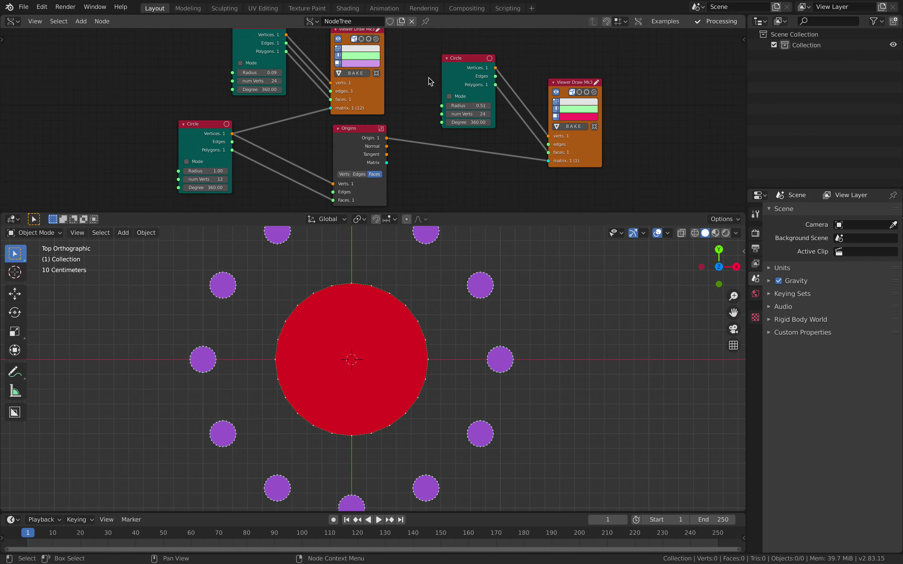
pyautogui.hotkey('ctrl', 's')
# Duplicate the Origins node below the original and connect the radius 1.00 Circle's Vertices, Edges and Polygons to the copy
pyautogui.keyDown('shift'); pyautogui.scroll(-3, 425, 82); pyautogui.keyUp('shift')
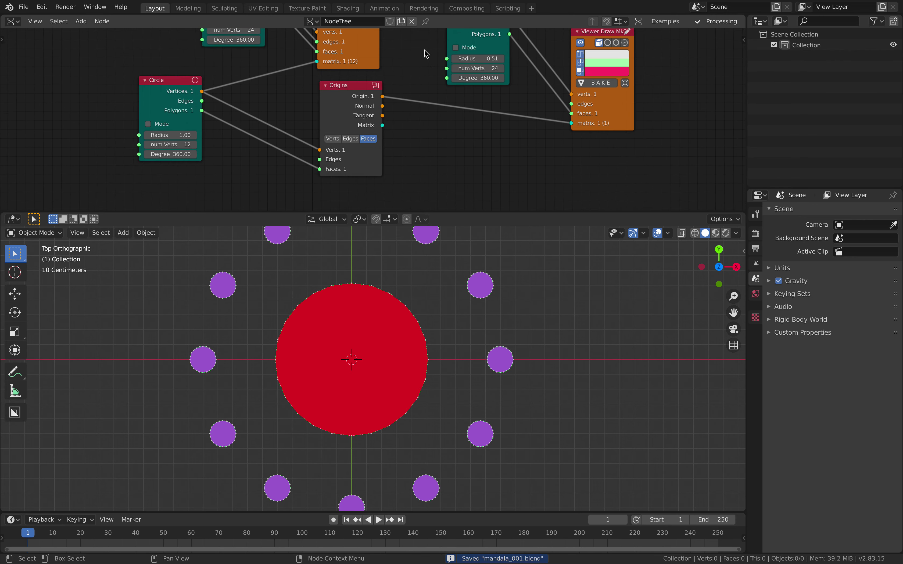
pyautogui.scroll(1, 356, 95)
pyautogui.moveTo(334, 80); pyautogui.dragTo(339, 80)
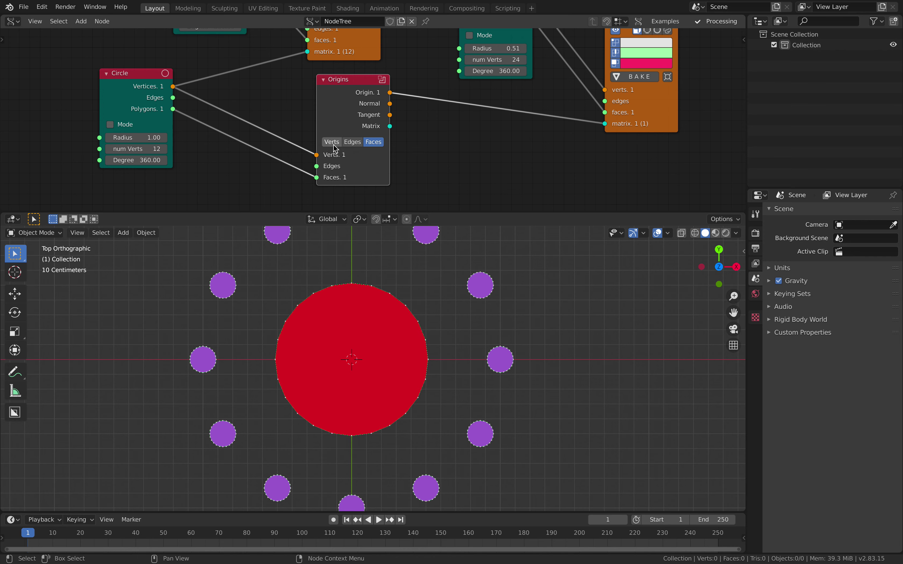
pyautogui.moveTo(346, 111); pyautogui.dragTo(313, 166)
pyautogui.scroll(-3, 360, 138)
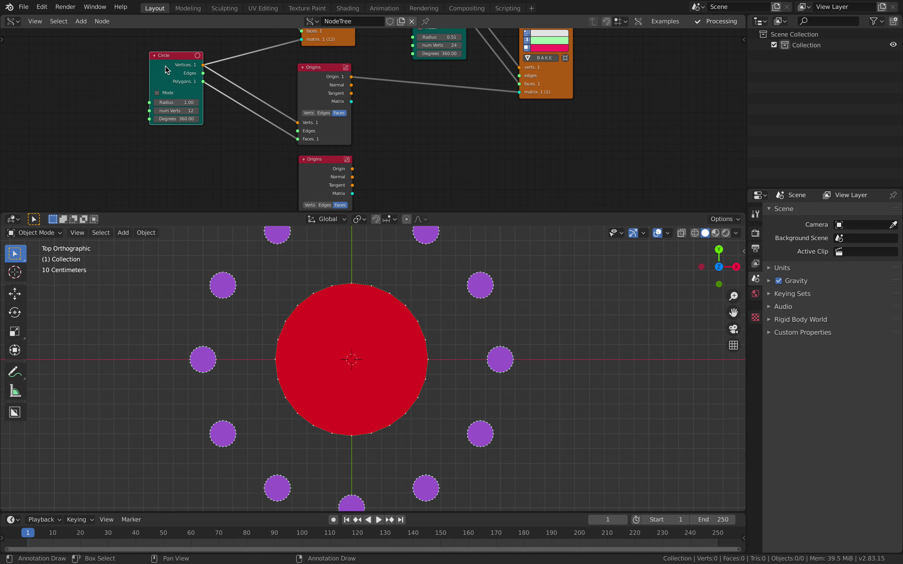
pyautogui.keyDown('shift'); pyautogui.click(313, 166); pyautogui.keyUp('shift')
pyautogui.press('f')
pyautogui.click(354, 149)
pyautogui.moveTo(351, 142); pyautogui.dragTo(332, 132, button='middle')
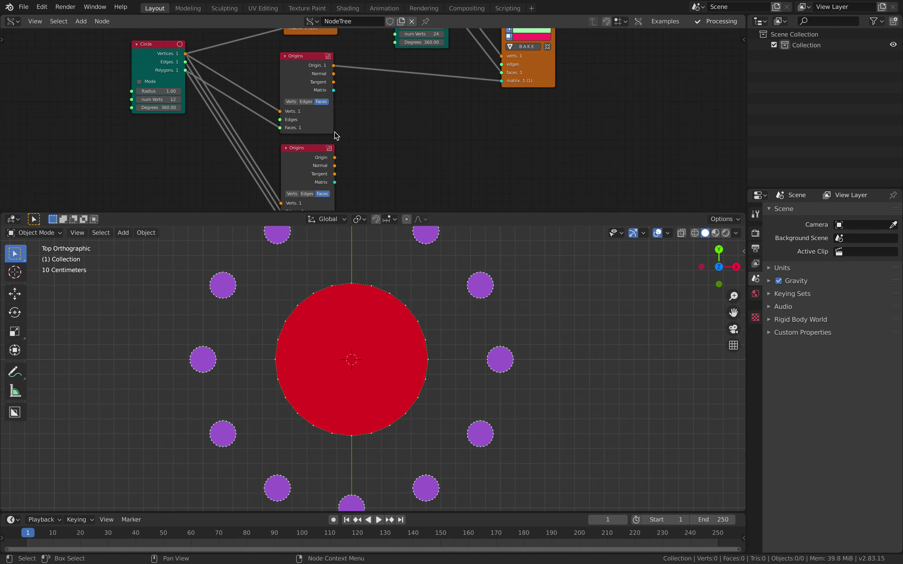
# Duplicate the crimson Viewer Draw node and place the copy beside the lower Origins node
pyautogui.click(537, 77)
pyautogui.hotkey('shift', 'd')
pyautogui.click(410, 192)
pyautogui.scroll(2, 373, 149)
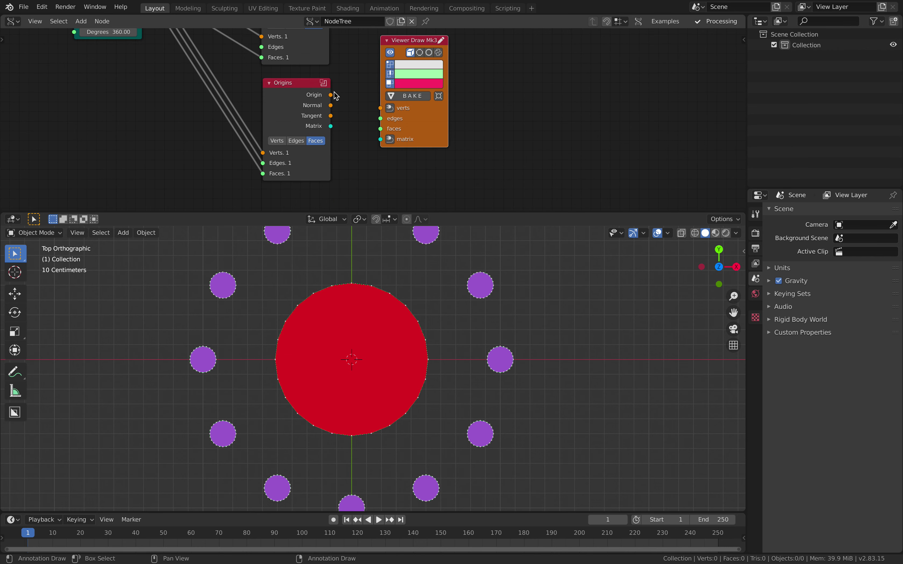
# Set the lower Origins node to Edges mode and connect its Origin output to the new viewer's matrix input
pyautogui.click(297, 141)
pyautogui.moveTo(411, 118); pyautogui.dragTo(443, 136)
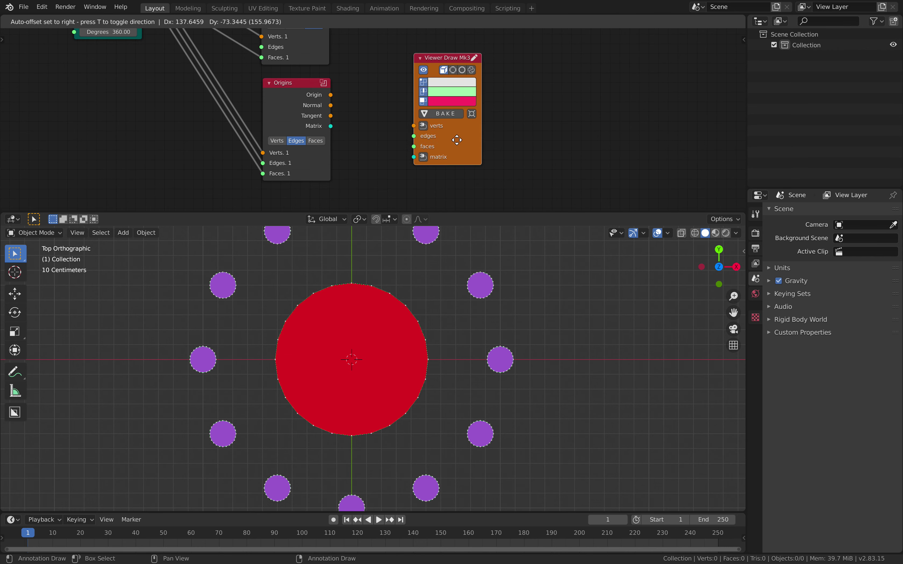
pyautogui.moveTo(330, 95)
pyautogui.mouseDown()
pyautogui.moveTo(412, 125)
pyautogui.moveTo(358, 132)
pyautogui.moveTo(414, 123)
pyautogui.moveTo(413, 157)
pyautogui.mouseUp()
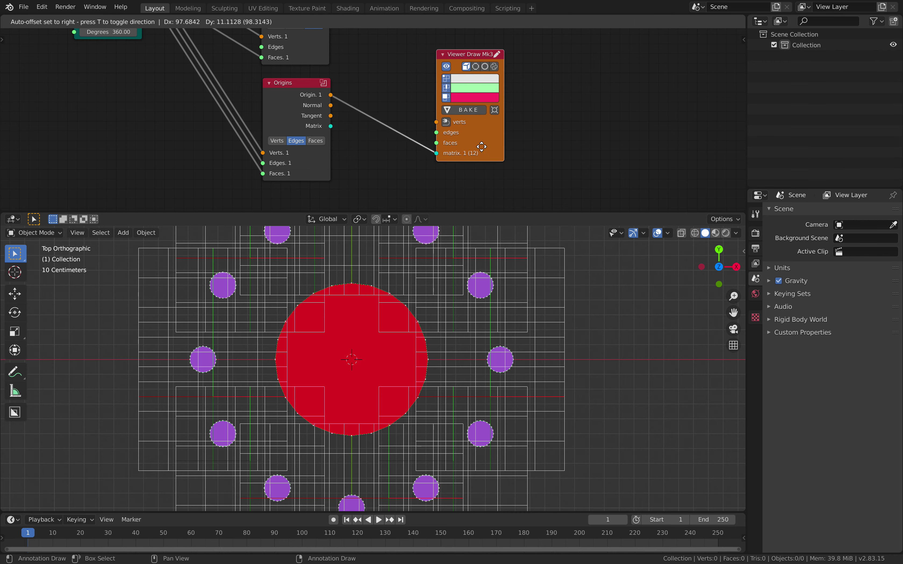
# Duplicate the radius 1.00 Circle and connect its Vertices, Edges and Polygons to the lower viewer's verts, edges and faces
pyautogui.scroll(-4, 320, 95)
pyautogui.click(211, 64)
pyautogui.hotkey('shift', 'd')
pyautogui.click(394, 100)
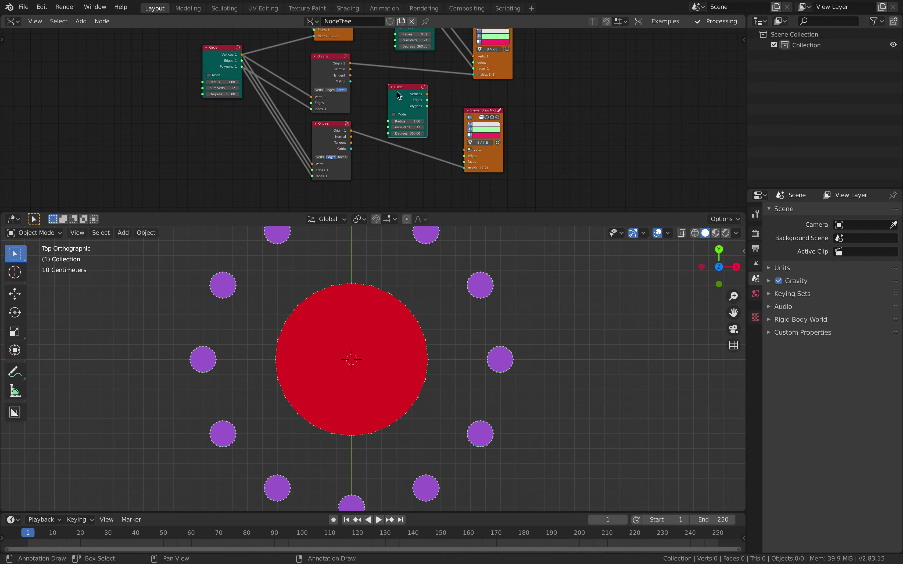
pyautogui.keyDown('shift'); pyautogui.click(479, 112); pyautogui.keyUp('shift')
pyautogui.press('f')
pyautogui.press('f')
pyautogui.press('f')
# Set the lower viewer's Circle radius to 0.08 and save the file
pyautogui.moveTo(407, 121); pyautogui.dragTo(369, 122)
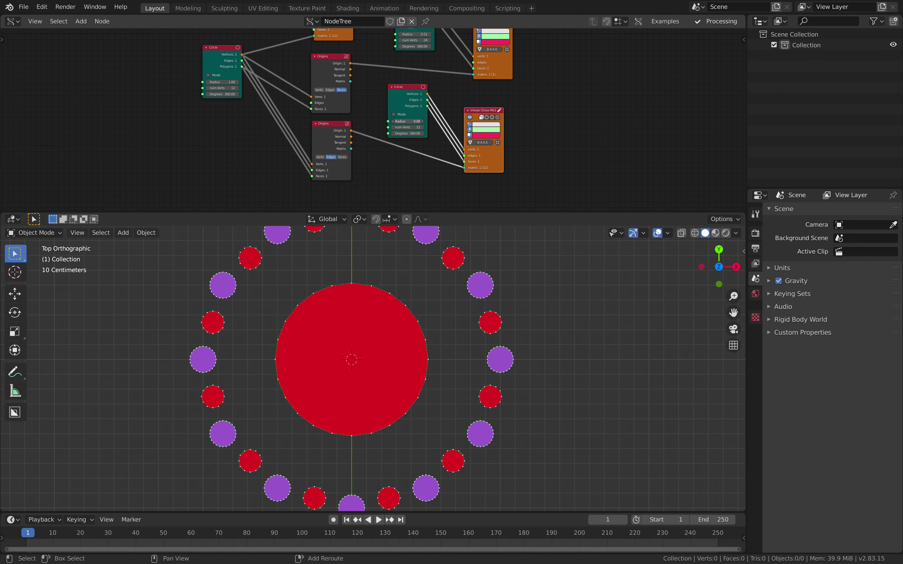
pyautogui.scroll(-2, 498, 294)
pyautogui.scroll(1, 498, 301)
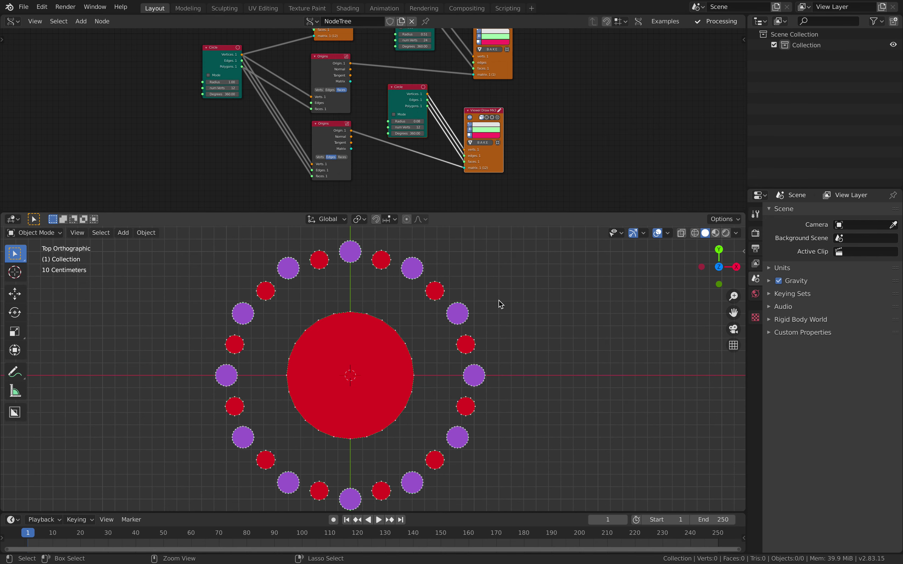
pyautogui.hotkey('ctrl', 's')
# Shift the lower Circle and viewer away from Origins, reduce that Circle's radius to 0.06, and save the file
pyautogui.moveTo(490, 176); pyautogui.dragTo(504, 176, button='middle')
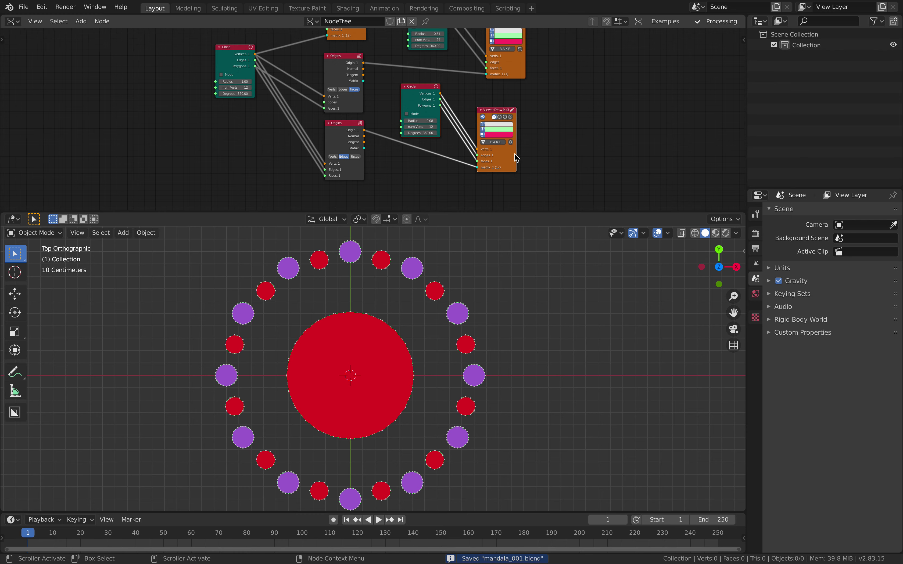
pyautogui.moveTo(514, 154); pyautogui.dragTo(545, 152)
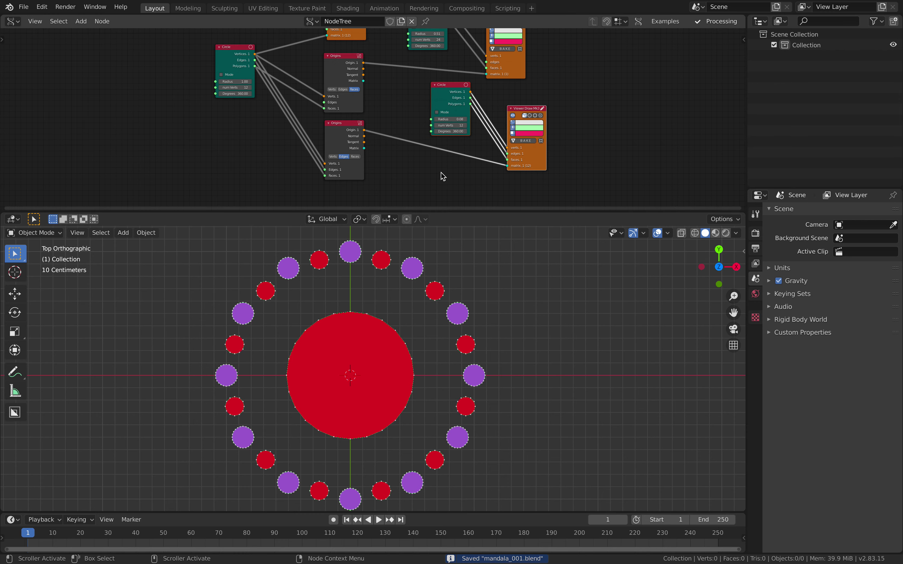
pyautogui.scroll(1, 441, 175)
pyautogui.moveTo(464, 119); pyautogui.dragTo(458, 119)
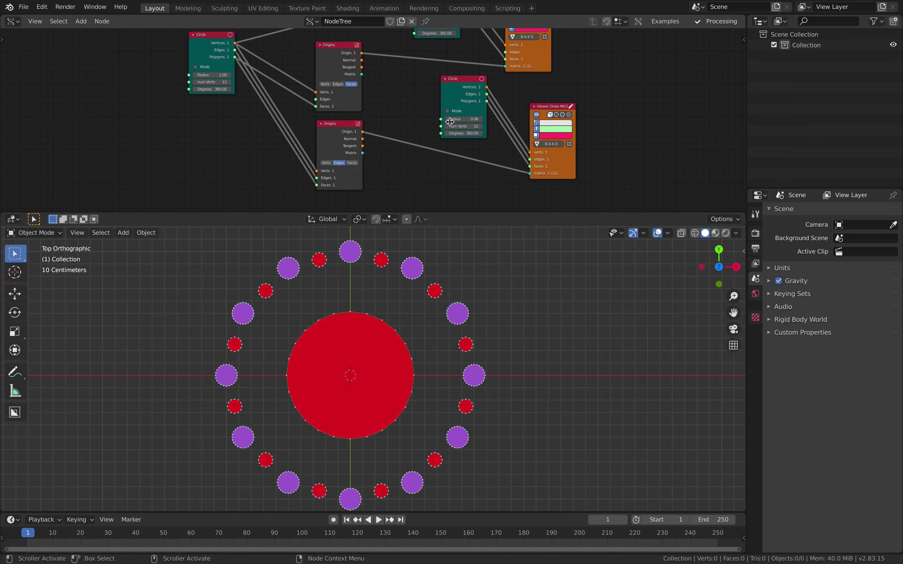
pyautogui.moveTo(456, 94); pyautogui.dragTo(454, 100)
pyautogui.click(24, 7)
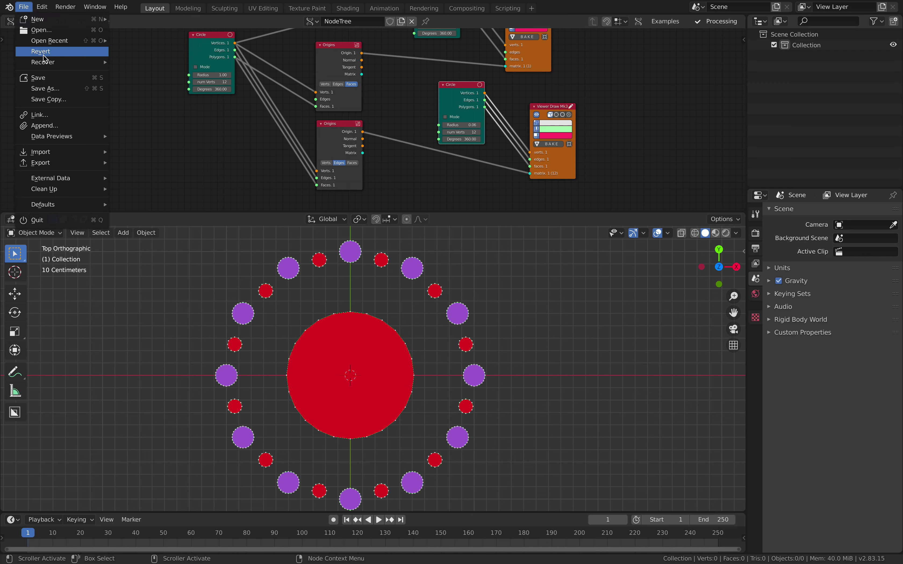
pyautogui.click(34, 76)
# Move the lower Origins node and the lower viewer further apart to make room for another node
pyautogui.scroll(1, 412, 143)
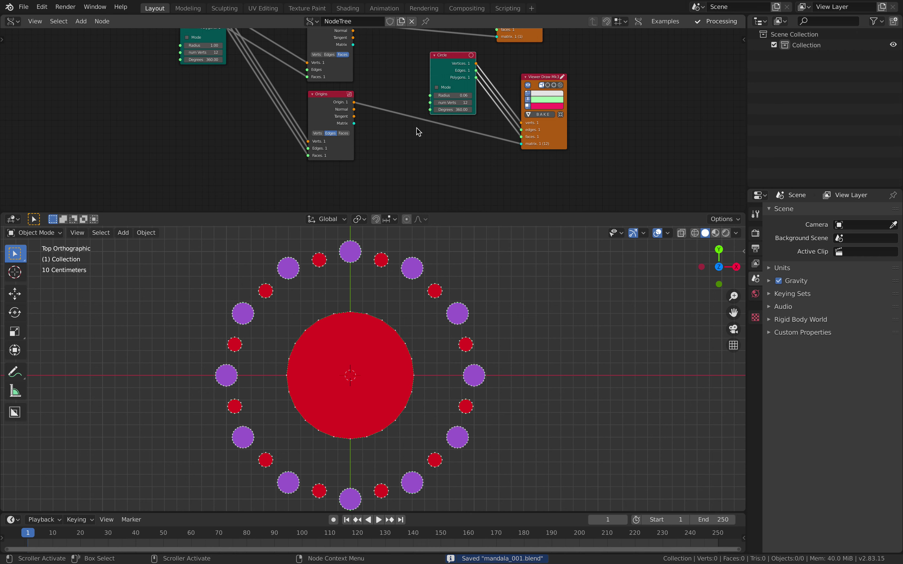
pyautogui.moveTo(555, 73); pyautogui.dragTo(574, 77)
pyautogui.moveTo(338, 91); pyautogui.dragTo(320, 105)
pyautogui.click(553, 151)
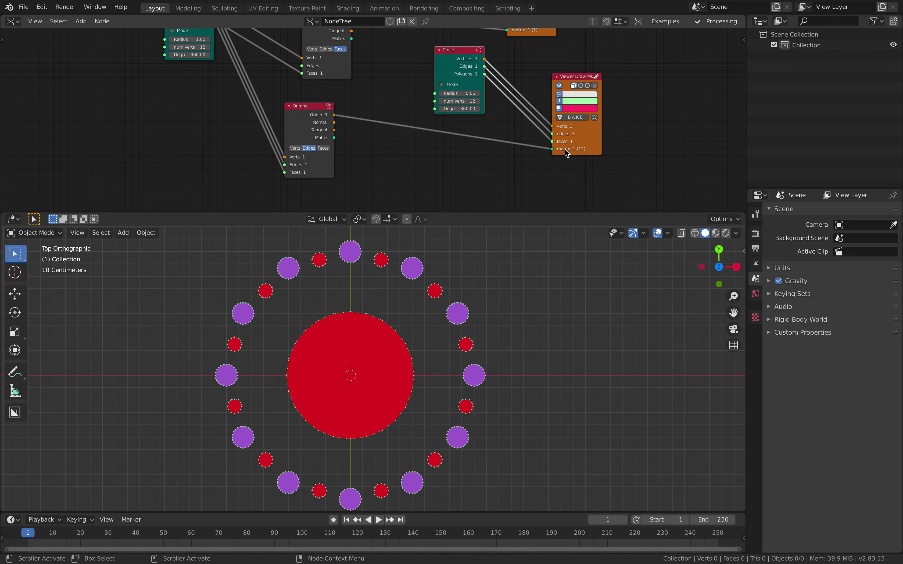
pyautogui.moveTo(549, 150); pyautogui.dragTo(566, 148)
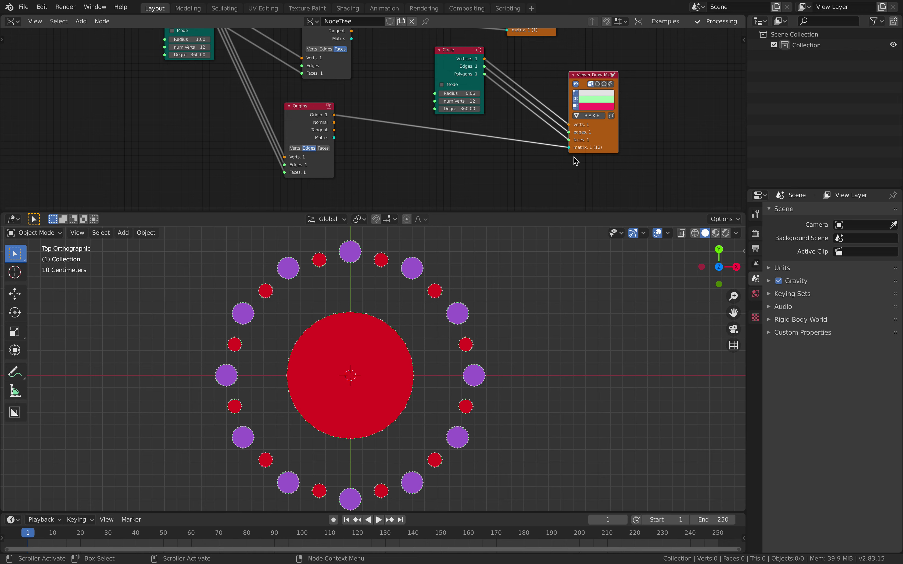
# Insert a Matrix In node, fed through Location, between the lower Origins output and the viewer's matrix, with X, Y and Z scale 0.988
pyautogui.moveTo(565, 149); pyautogui.dragTo(498, 148)
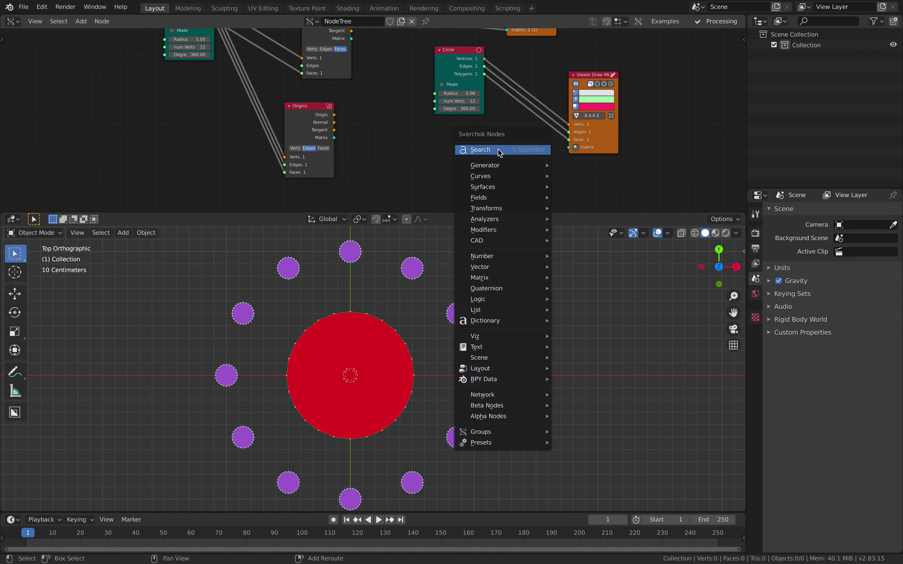
pyautogui.click(498, 148)
pyautogui.write('matrix i')
pyautogui.press('Return')
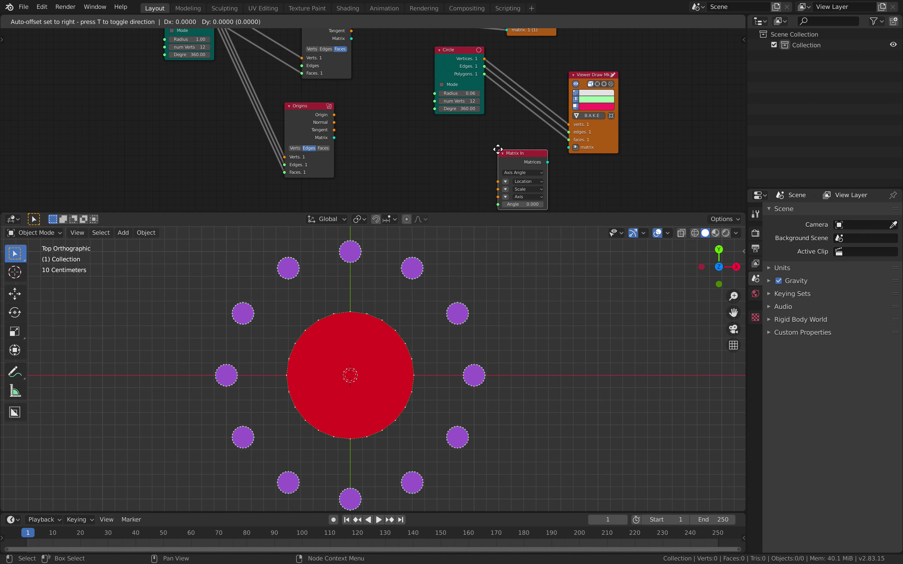
pyautogui.moveTo(334, 115); pyautogui.dragTo(475, 169)
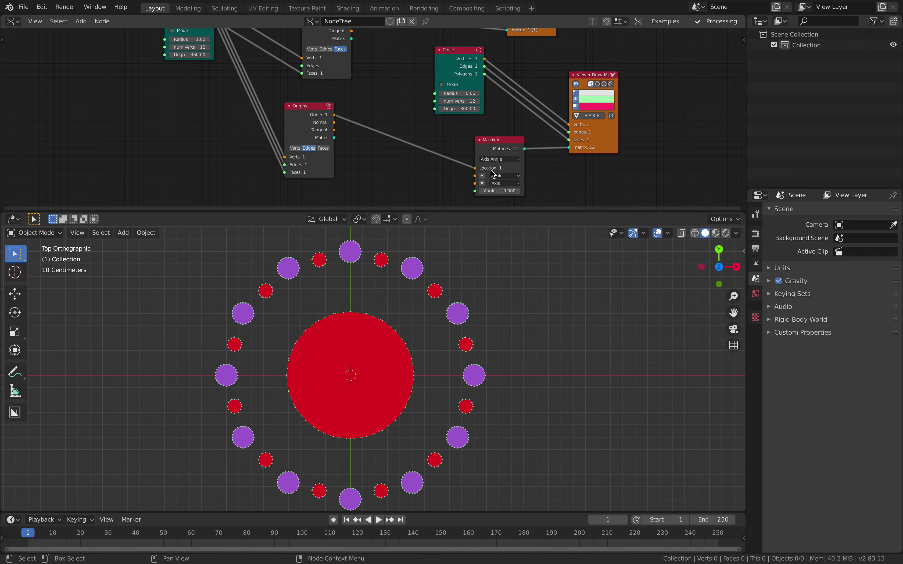
pyautogui.click(482, 175)
pyautogui.moveTo(498, 176)
pyautogui.mouseDown()
pyautogui.moveTo(491, 176)
pyautogui.moveTo(521, 176)
pyautogui.moveTo(502, 175)
pyautogui.mouseUp()
# Spread the radius 1.00 Circle and the lower Origins node apart and save the file
pyautogui.moveTo(302, 116); pyautogui.dragTo(284, 129)
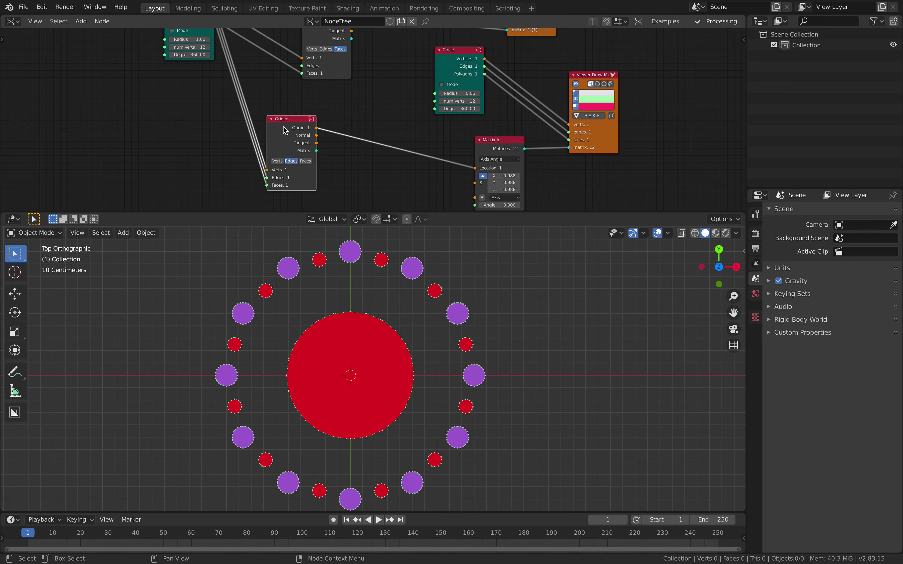
pyautogui.scroll(-2, 284, 127)
pyautogui.moveTo(283, 127); pyautogui.dragTo(354, 138, button='middle')
pyautogui.moveTo(265, 38); pyautogui.dragTo(163, 77)
pyautogui.moveTo(361, 134); pyautogui.dragTo(384, 134)
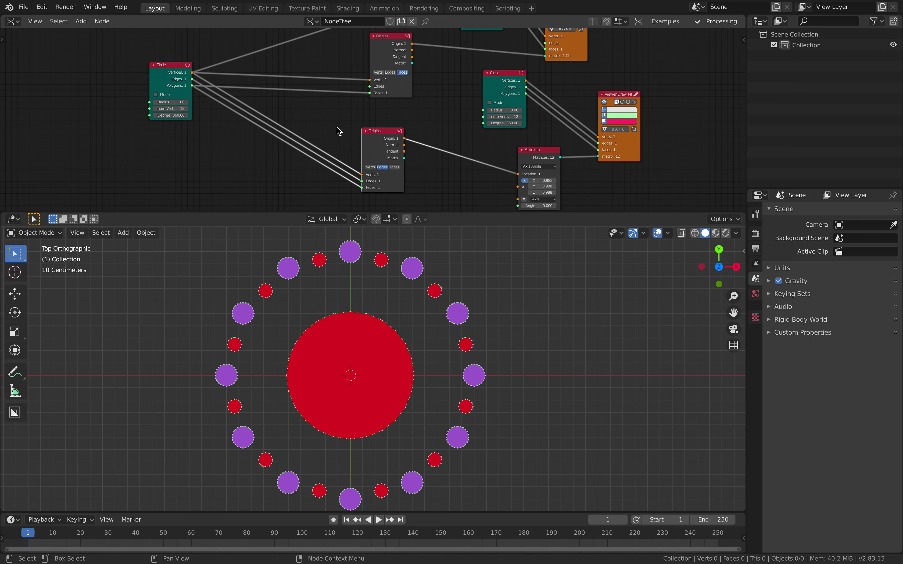
pyautogui.scroll(2, 338, 128)
pyautogui.hotkey('ctrl', 's')
# Insert a Scale node between the radius 1.00 Circle's Vertices output and the lower Origins node's Verts input
pyautogui.hotkey('alt', 'space')
pyautogui.write('scale')
pyautogui.press('Return')
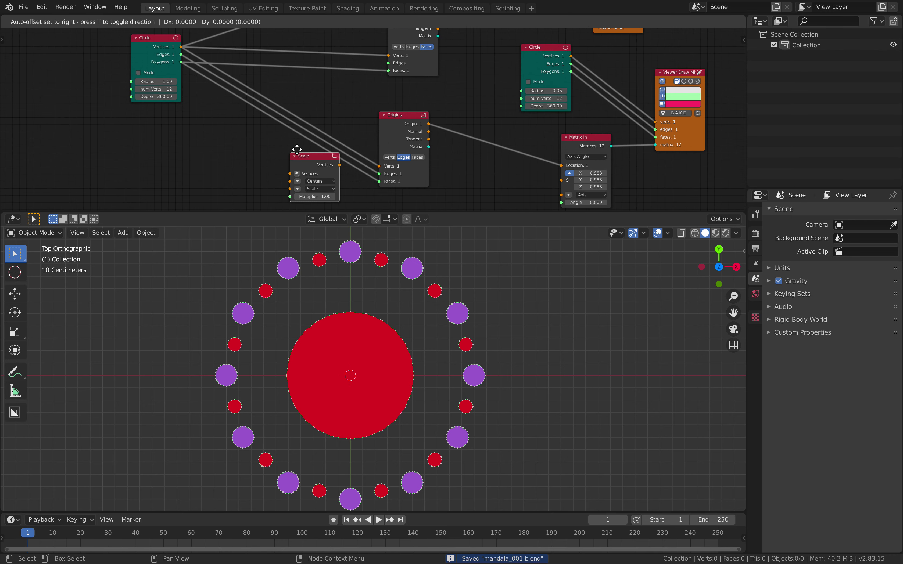
pyautogui.click(297, 152)
pyautogui.moveTo(169, 56); pyautogui.dragTo(379, 166)
# Set the Scale node's three scale values and its multiplier to 0.85
pyautogui.click(289, 189)
pyautogui.moveTo(250, 185); pyautogui.dragTo(256, 142, button='middle')
pyautogui.keyDown('shift'); pyautogui.moveTo(317, 146); pyautogui.dragTo(296, 146); pyautogui.keyUp('shift')
# Change the lower viewer's face colour to blue-violet with hue 0.694 and saturation 0.473, and save the file
pyautogui.moveTo(618, 83); pyautogui.dragTo(471, 140, button='middle')
pyautogui.click(534, 118)
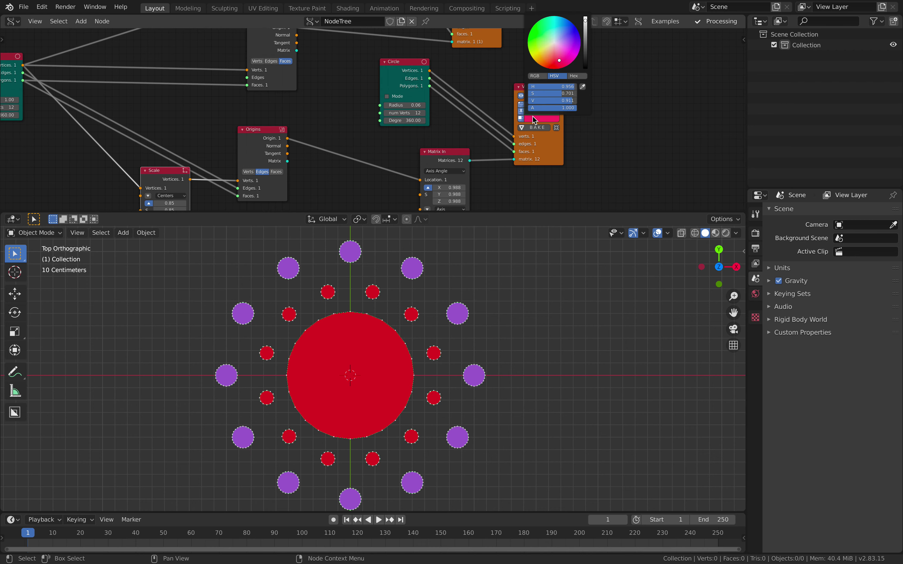
pyautogui.moveTo(556, 59); pyautogui.dragTo(565, 38)
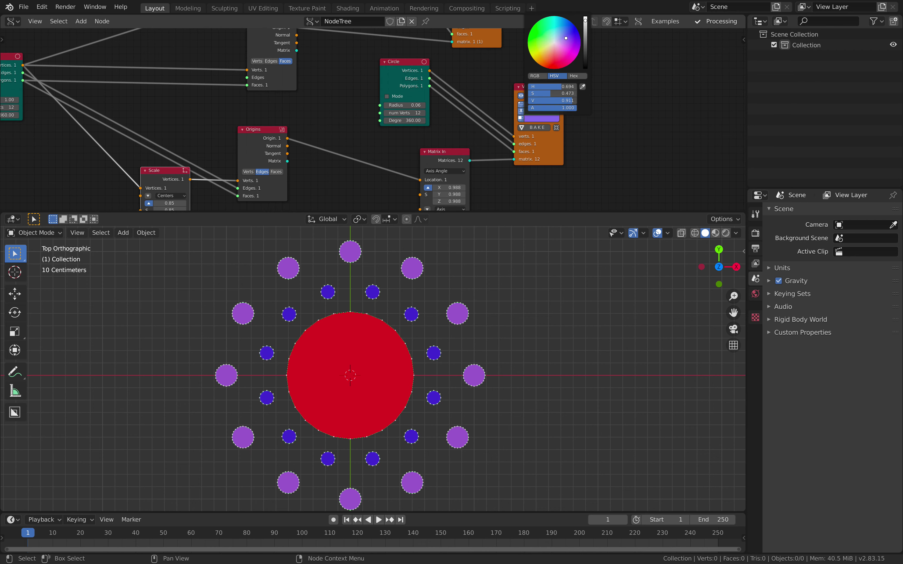
pyautogui.scroll(-1, 481, 79)
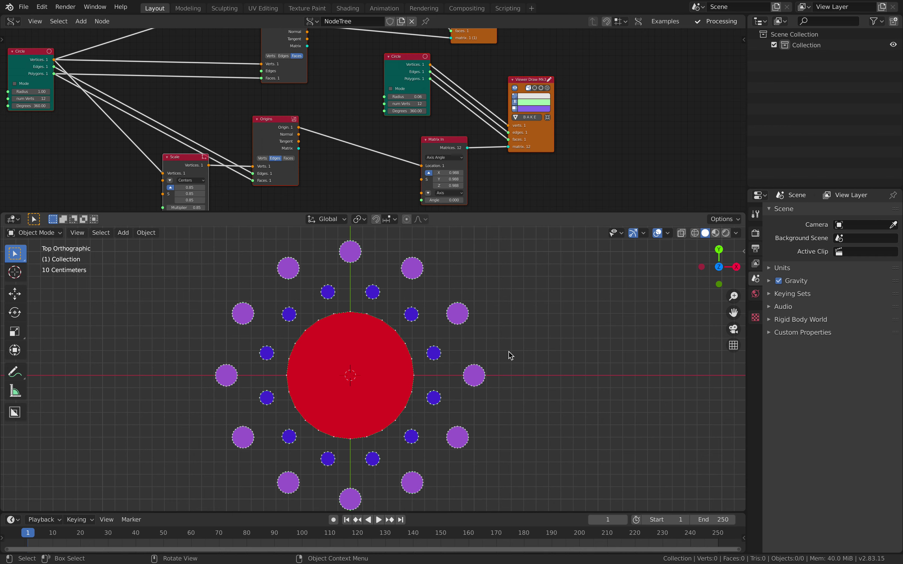
pyautogui.hotkey('ctrl', 's')
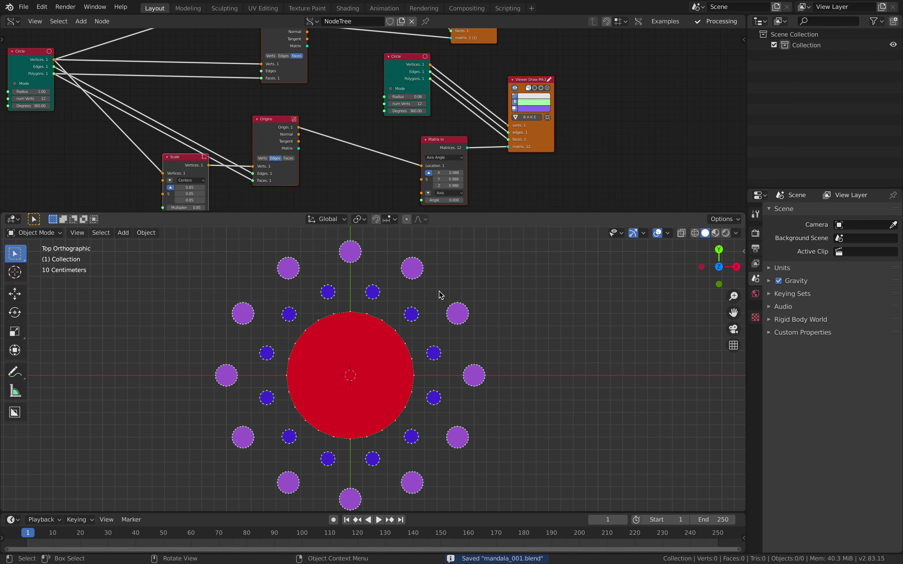
# Save the project as a new incremented version named mandala_002.blend
pyautogui.scroll(-2, 265, 71)
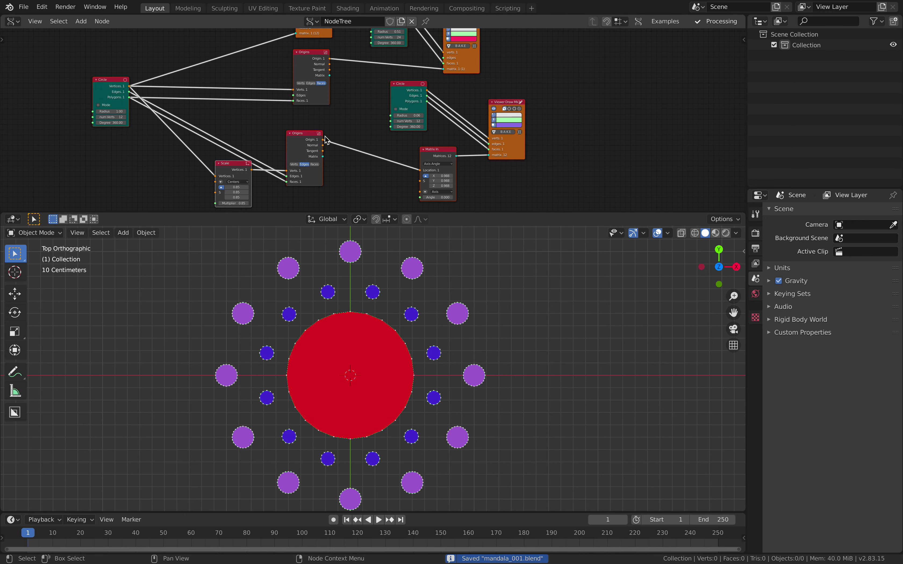
pyautogui.moveTo(117, 46); pyautogui.dragTo(123, 133, button='middle')
pyautogui.click(133, 99)
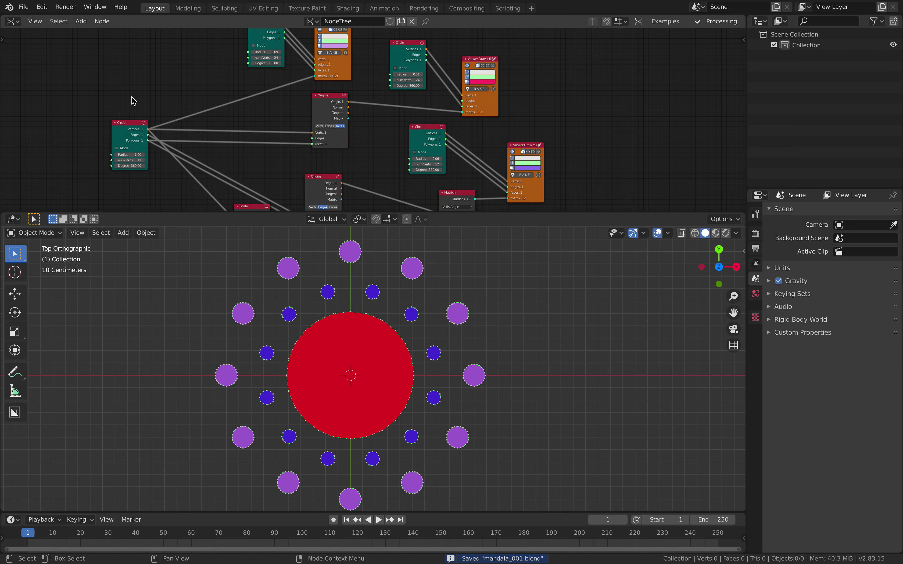
pyautogui.scroll(-3, 151, 113)
pyautogui.moveTo(163, 109); pyautogui.dragTo(172, 58, button='middle')
pyautogui.click(17, 3)
pyautogui.click(187, 62)
pyautogui.click(23, 7)
pyautogui.click(52, 92)
pyautogui.click(588, 481)
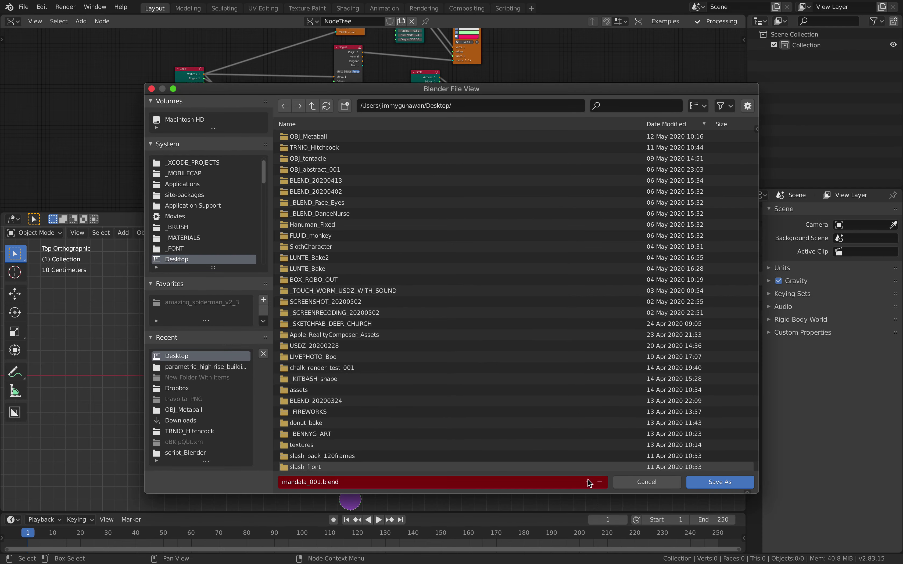
pyautogui.click(687, 482)
# Move the radius 1.00 Circle node below the node network and add a Polygon Boom node beside it
pyautogui.moveTo(244, 153); pyautogui.dragTo(244, 126, button='middle')
pyautogui.moveTo(177, 48); pyautogui.dragTo(157, 176)
pyautogui.moveTo(173, 160); pyautogui.dragTo(188, 113, button='middle')
pyautogui.scroll(2, 188, 113)
pyautogui.scroll(1, 157, 124)
pyautogui.hotkey('alt', 'space')
pyautogui.write('polygon b')
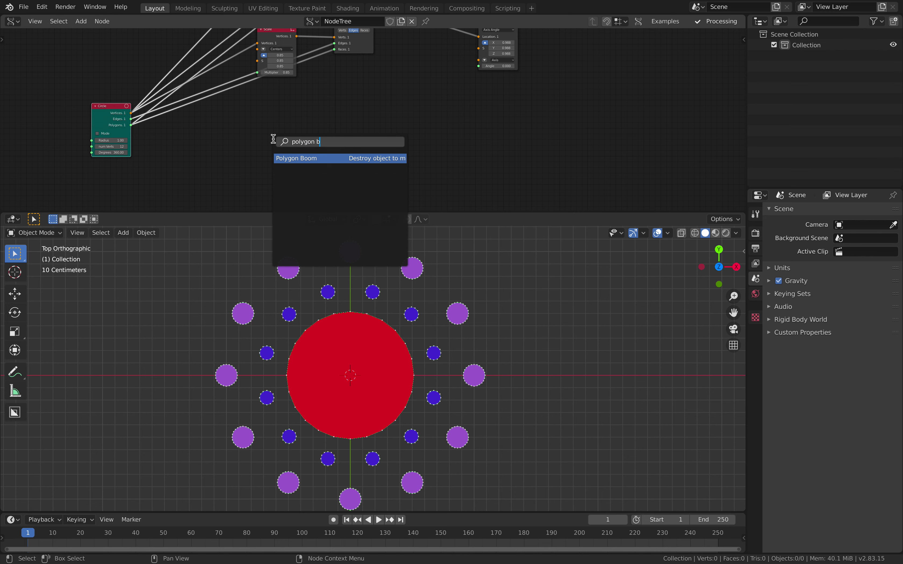
pyautogui.press('Return')
pyautogui.click(235, 141)
pyautogui.scroll(2, 181, 128)
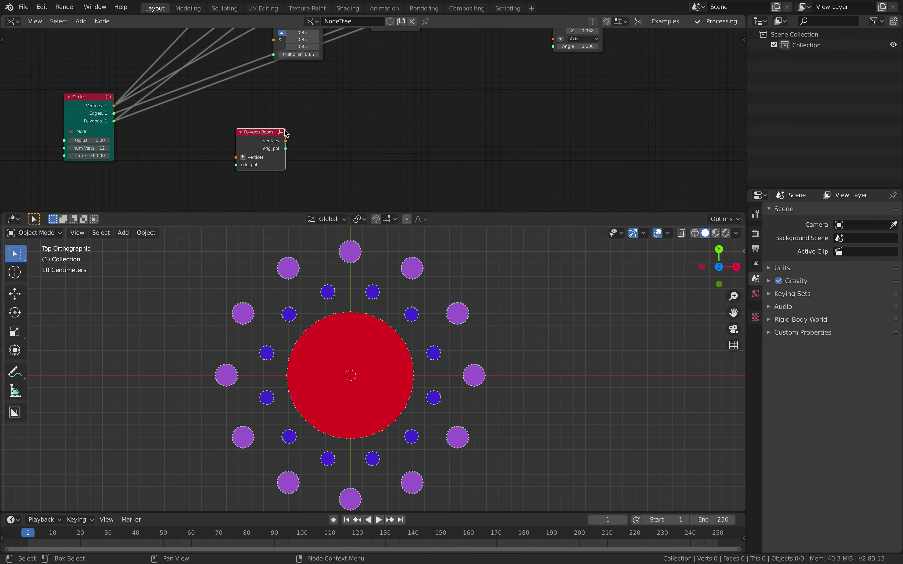
# Link the radius 1.00 Circle node to the Polygon Boom node's vertices and edg_pol inputs and place the two nodes closer together
pyautogui.click(100, 102)
pyautogui.keyDown('shift'); pyautogui.click(259, 133); pyautogui.keyUp('shift')
pyautogui.press('f')
pyautogui.moveTo(271, 133); pyautogui.dragTo(221, 135)
pyautogui.click(272, 105)
pyautogui.scroll(1, 308, 114)
# Attach a Temporal Viewer to the Polygon Boom outputs and arrange the two nodes side by side
pyautogui.hotkey('alt', 'space')
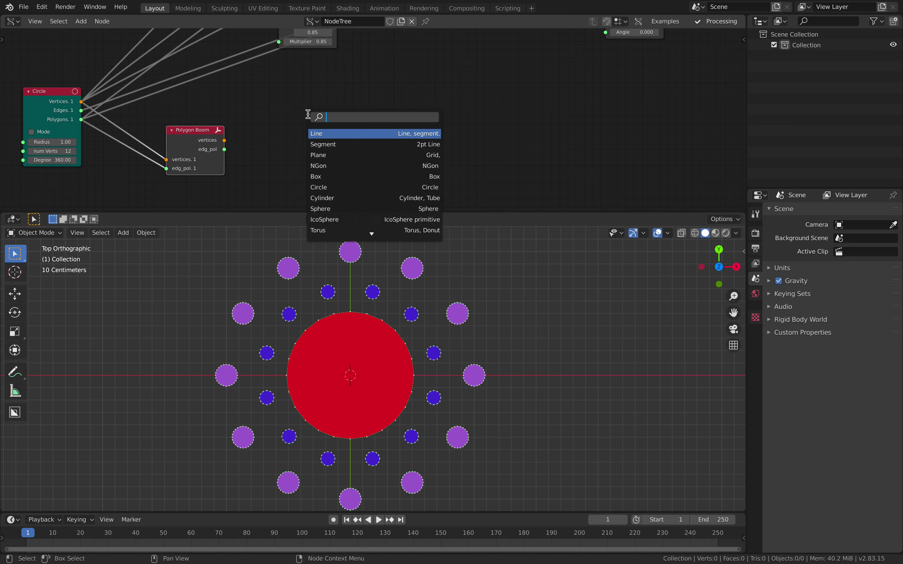
pyautogui.press('Escape')
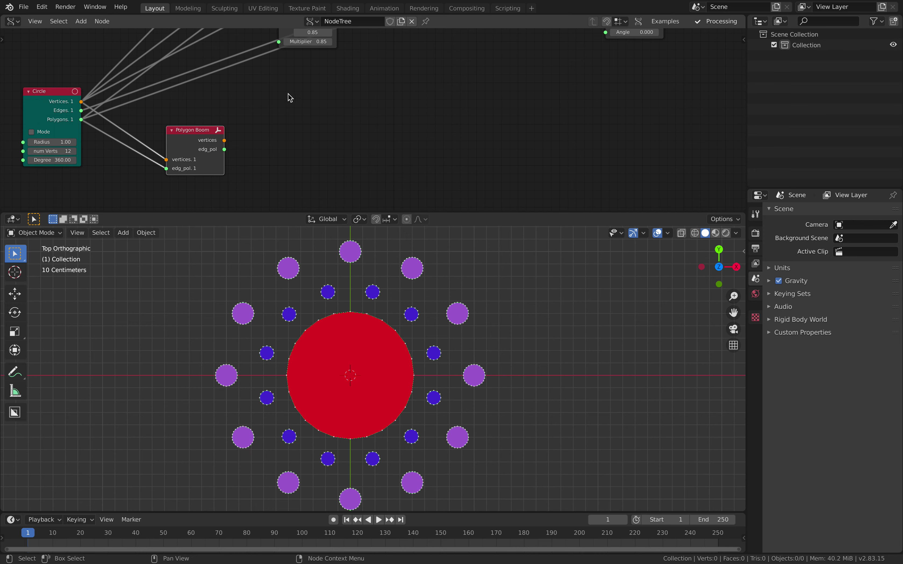
pyautogui.keyDown('ctrl'); pyautogui.keyDown('shift'); pyautogui.click(200, 132); pyautogui.keyUp('shift'); pyautogui.keyUp('ctrl')
pyautogui.moveTo(304, 130); pyautogui.dragTo(306, 127, button='middle')
pyautogui.moveTo(294, 93); pyautogui.dragTo(323, 161)
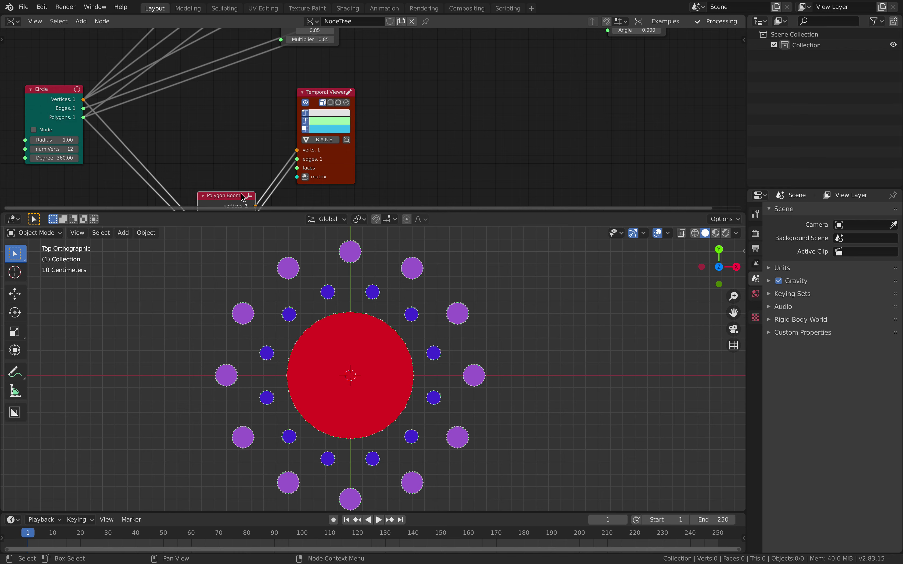
pyautogui.moveTo(246, 195); pyautogui.dragTo(229, 124)
pyautogui.scroll(3, 365, 279)
pyautogui.scroll(-1, 372, 292)
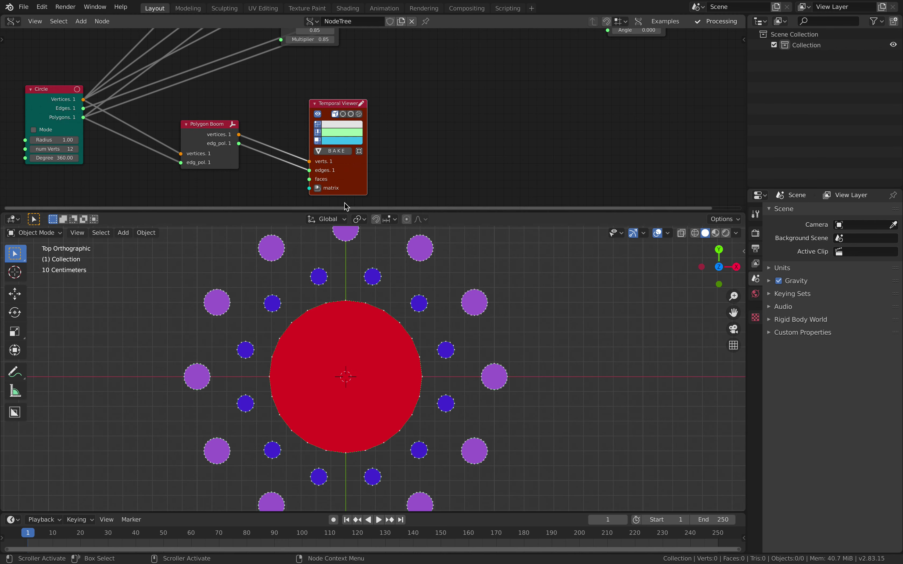
pyautogui.moveTo(336, 104); pyautogui.dragTo(366, 91)
pyautogui.moveTo(272, 133); pyautogui.dragTo(302, 129, button='middle')
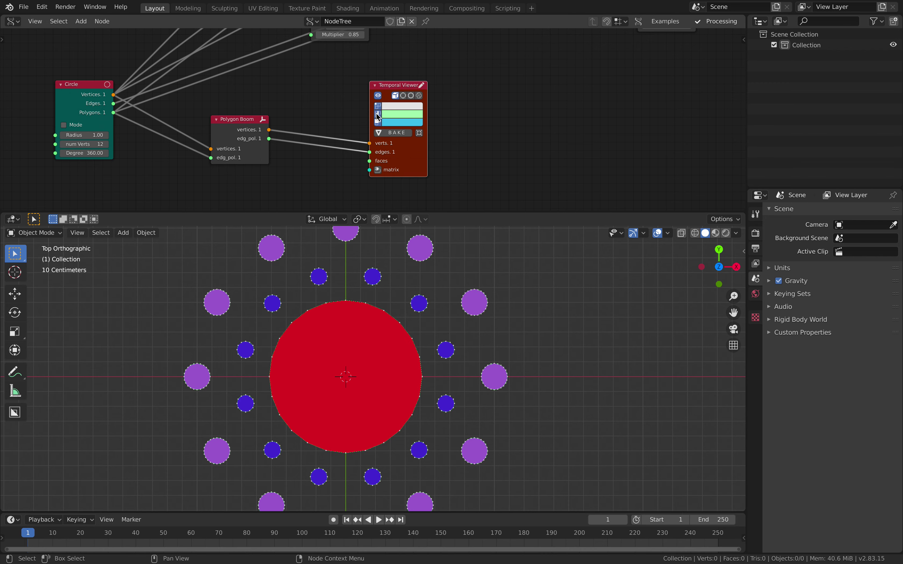
pyautogui.scroll(-2, 377, 331)
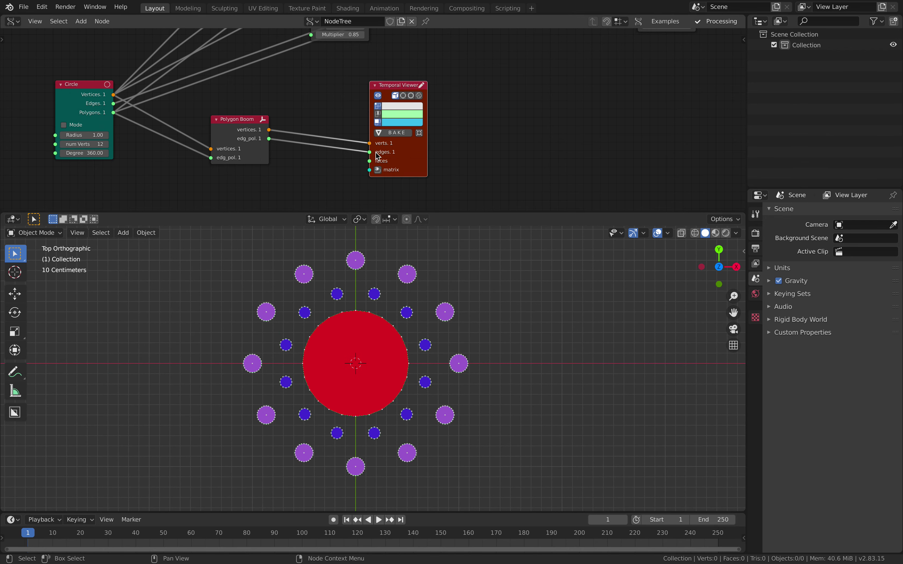
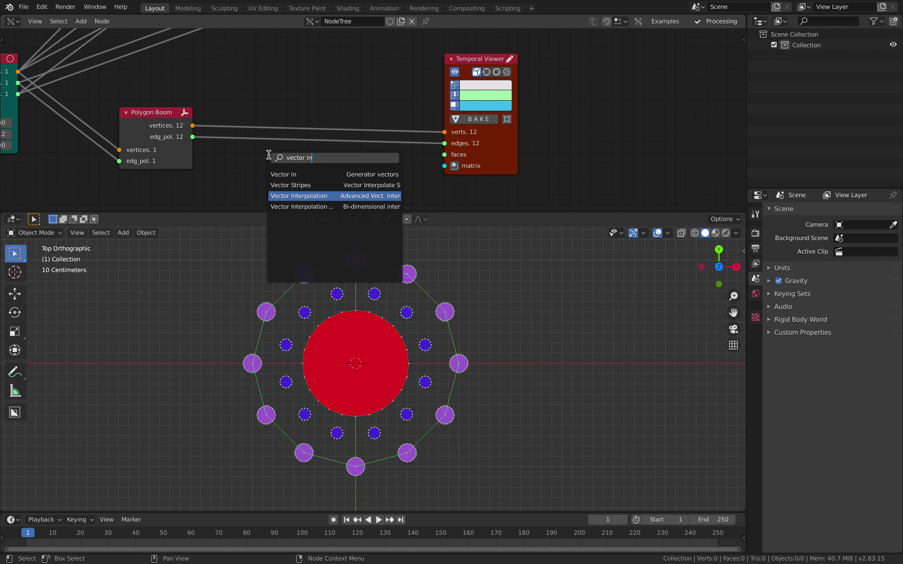
# Add a Vector Interpolation node and feed Polygon Boom's vertices output into its Vertices input
pyautogui.click(269, 155)
pyautogui.scroll(-1, 268, 155)
pyautogui.moveTo(268, 154); pyautogui.dragTo(288, 60, button='middle')
pyautogui.scroll(-1, 298, 94)
pyautogui.scroll(1, 285, 63)
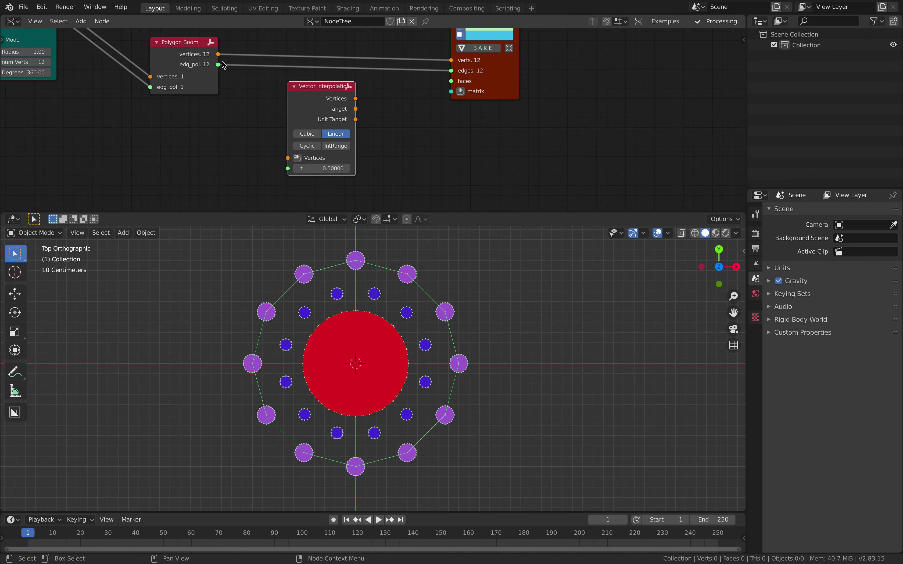
pyautogui.moveTo(288, 160); pyautogui.dragTo(288, 158)
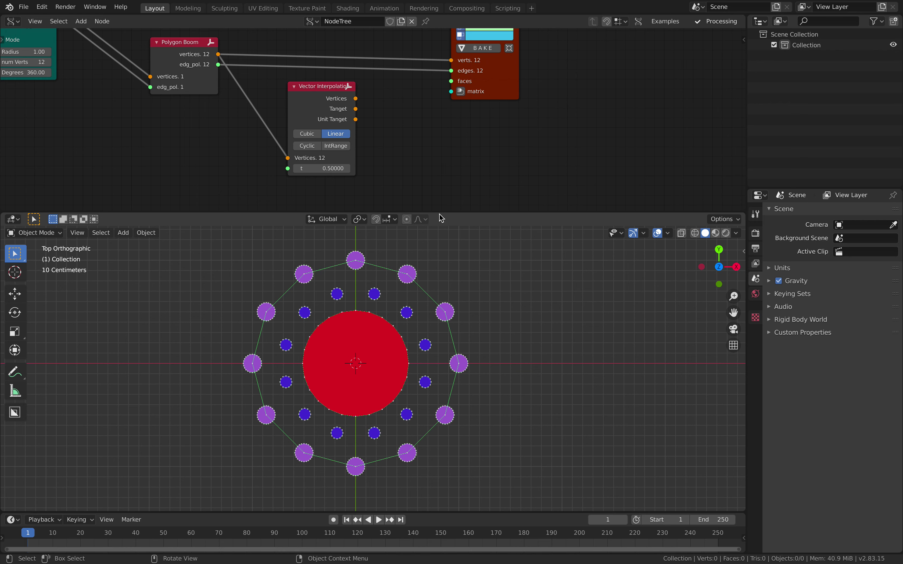
# Replace the Temporal Viewer's verts and edges links with one from Vector Interpolation's Vertices output to its matrix input
pyautogui.moveTo(391, 122); pyautogui.dragTo(376, 138, button='middle')
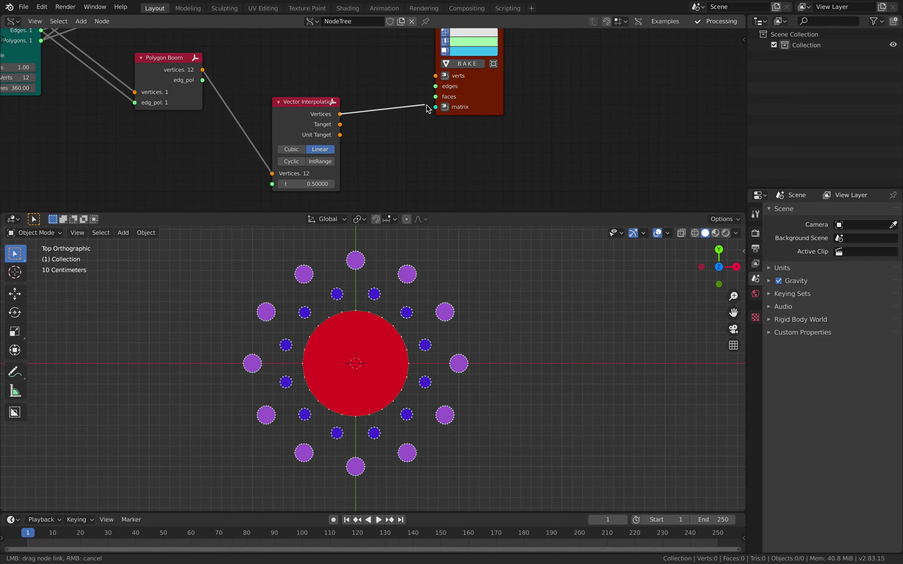
pyautogui.moveTo(428, 109); pyautogui.dragTo(435, 107)
pyautogui.moveTo(351, 99); pyautogui.dragTo(353, 93, button='middle')
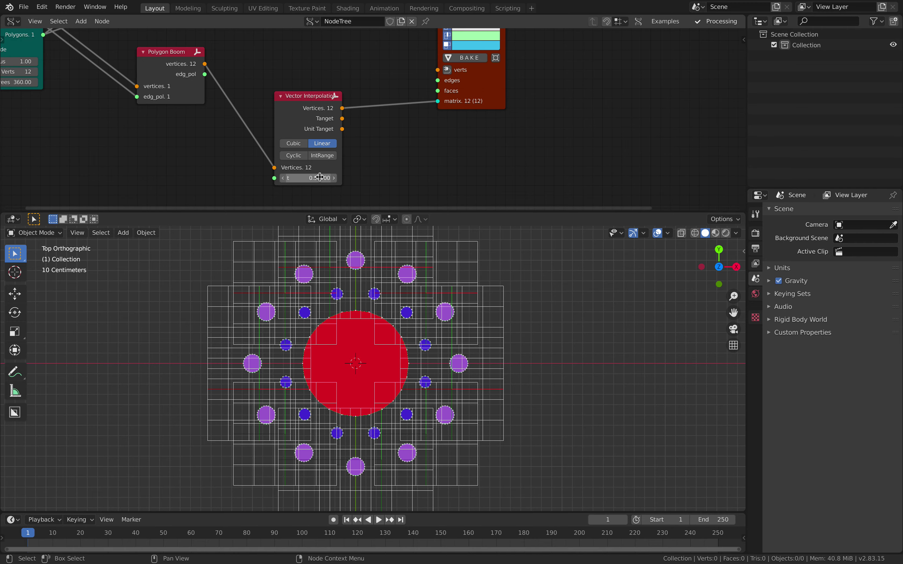
# Set the Vector Interpolation node's t to 0.794 and move it and the Temporal Viewer farther from Polygon Boom
pyautogui.moveTo(306, 178)
pyautogui.mouseDown()
pyautogui.moveTo(282, 178)
pyautogui.moveTo(329, 178)
pyautogui.moveTo(321, 178)
pyautogui.mouseUp()
pyautogui.moveTo(459, 106); pyautogui.dragTo(512, 120)
pyautogui.moveTo(314, 103); pyautogui.dragTo(375, 87)
pyautogui.hotkey('alt', 'space')
pyautogui.write('range')
pyautogui.press('Escape')
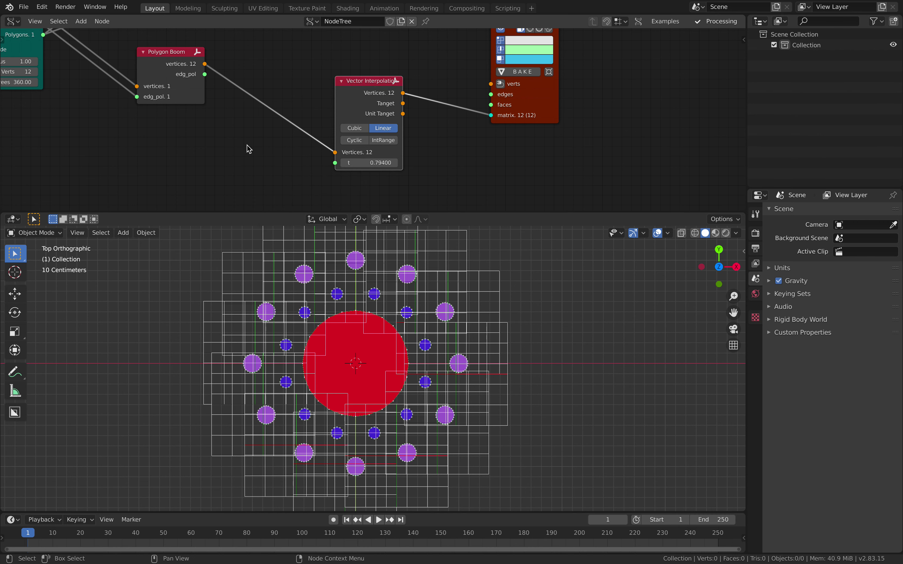
# Add a float Number Range node below Polygon Boom, before the Vector Interpolation node
pyautogui.hotkey('alt', 'space')
pyautogui.write('numbe')
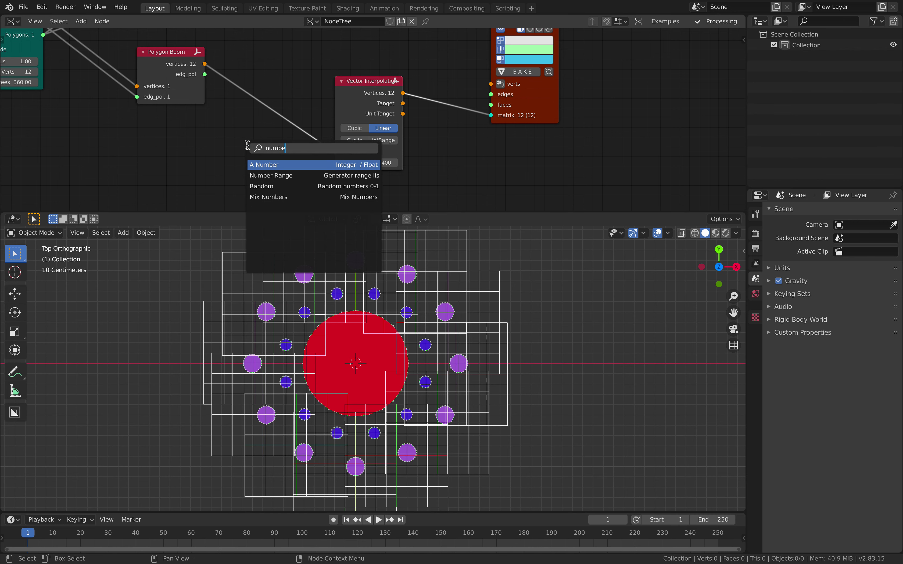
pyautogui.press('Return')
pyautogui.click(206, 148)
pyautogui.moveTo(215, 165); pyautogui.dragTo(212, 92, button='middle')
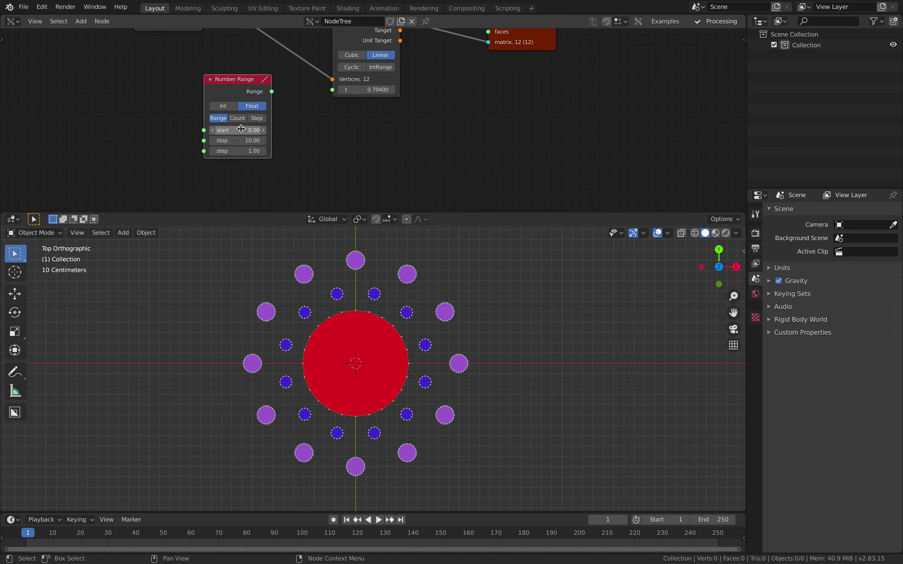
# Set the Number Range node's stop to 1.00 and switch it to Count mode
pyautogui.doubleClick(247, 144)
pyautogui.write('1')
pyautogui.press('Return')
pyautogui.scroll(2, 305, 143)
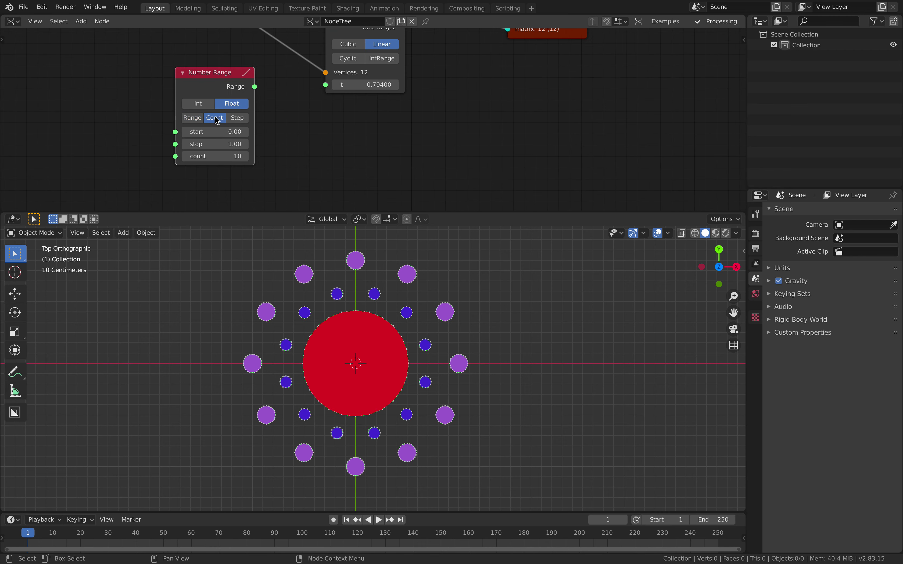
pyautogui.scroll(1, 216, 136)
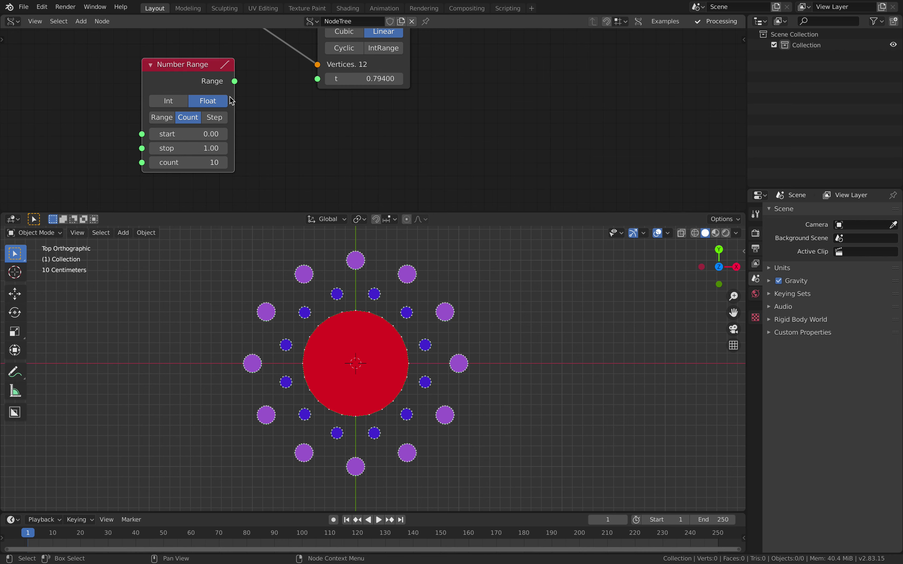
# Link the Number Range output to Vector Interpolation's t input and set the range's count to 5
pyautogui.moveTo(316, 83); pyautogui.dragTo(317, 80)
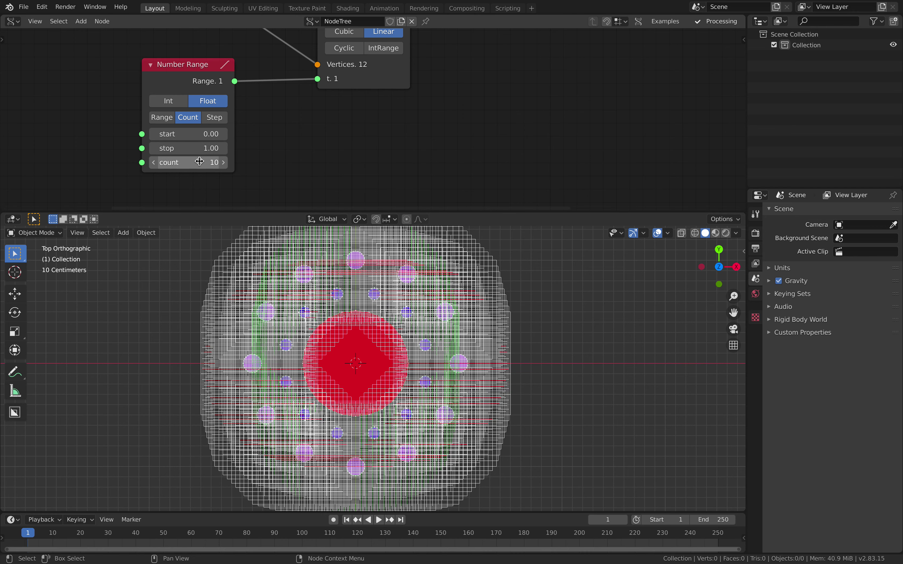
pyautogui.press('BackSpace')
pyautogui.press('BackSpace')
pyautogui.write('5')
pyautogui.press('Return')
pyautogui.scroll(-4, 369, 93)
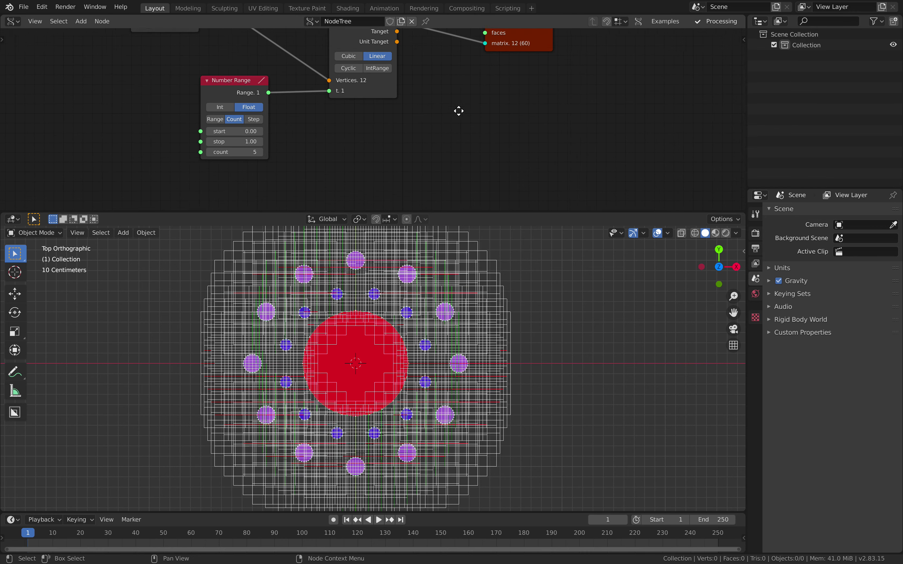
# Rearrange the Vector Interpolation and Temporal Viewer nodes and add a Circle node in the space between them
pyautogui.moveTo(459, 111); pyautogui.dragTo(358, 215, button='middle')
pyautogui.moveTo(438, 125); pyautogui.dragTo(508, 125)
pyautogui.moveTo(289, 110); pyautogui.dragTo(275, 145)
pyautogui.hotkey('alt', 'space')
pyautogui.write('cir')
pyautogui.press('Return')
pyautogui.click(291, 42)
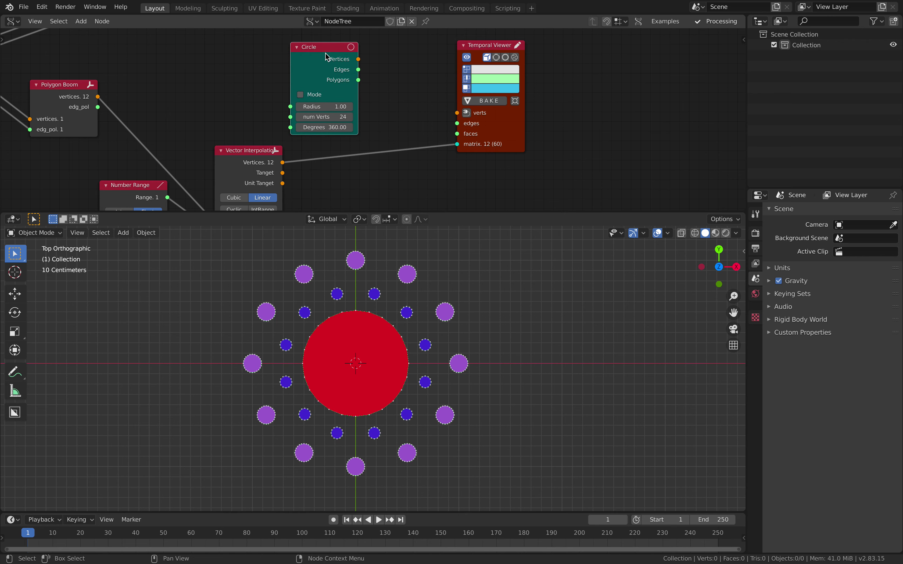
# Link the new Circle's Vertices, Edges and Polygons outputs to the Temporal Viewer's verts, edges and faces inputs
pyautogui.press('f')
pyautogui.press('f')
pyautogui.press('f')
pyautogui.click(410, 69)
# Reduce the new Circle node's radius to 0.02 and save the file
pyautogui.moveTo(323, 107); pyautogui.dragTo(286, 106)
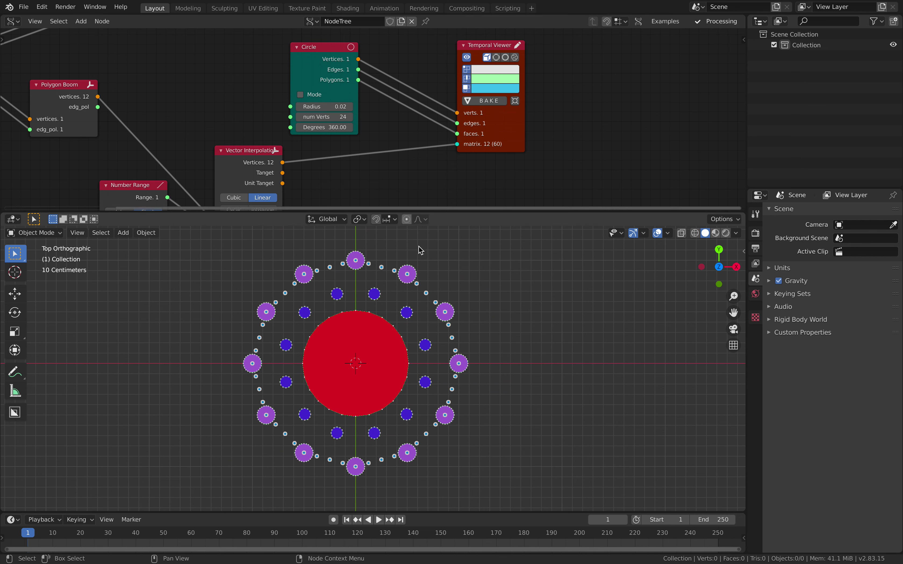
pyautogui.scroll(1, 438, 294)
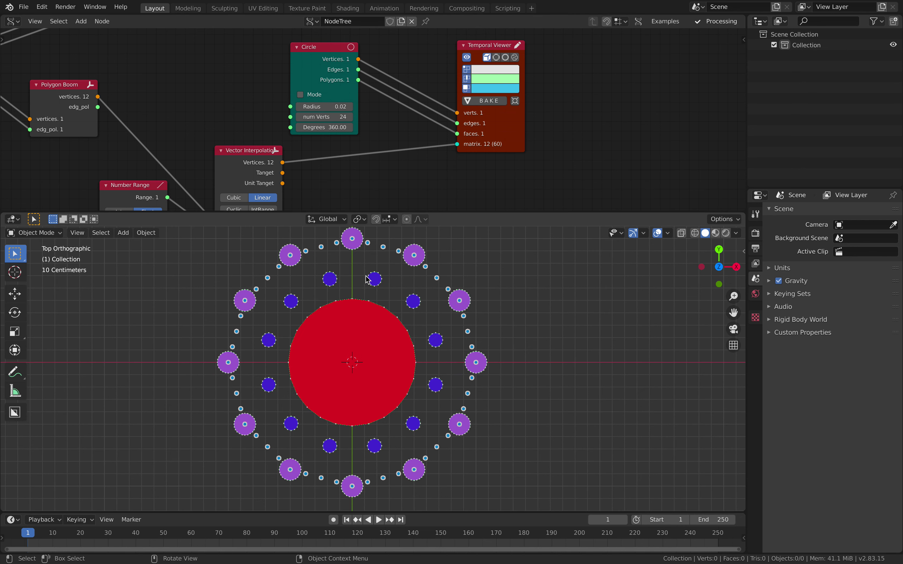
pyautogui.keyDown('shift'); pyautogui.moveTo(383, 311); pyautogui.dragTo(393, 316, button='middle'); pyautogui.keyUp('shift')
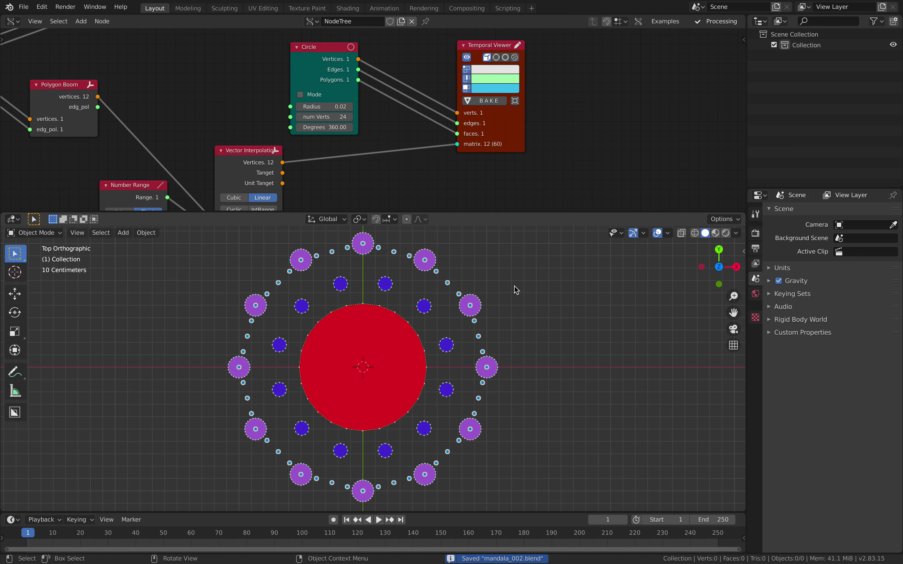
# Set the Number Range node's start to 0.28 and stop to 0.73, so the small dots sit between the purple ones
pyautogui.moveTo(289, 94); pyautogui.dragTo(357, 52, button='middle')
pyautogui.moveTo(280, 125); pyautogui.dragTo(300, 112, button='middle')
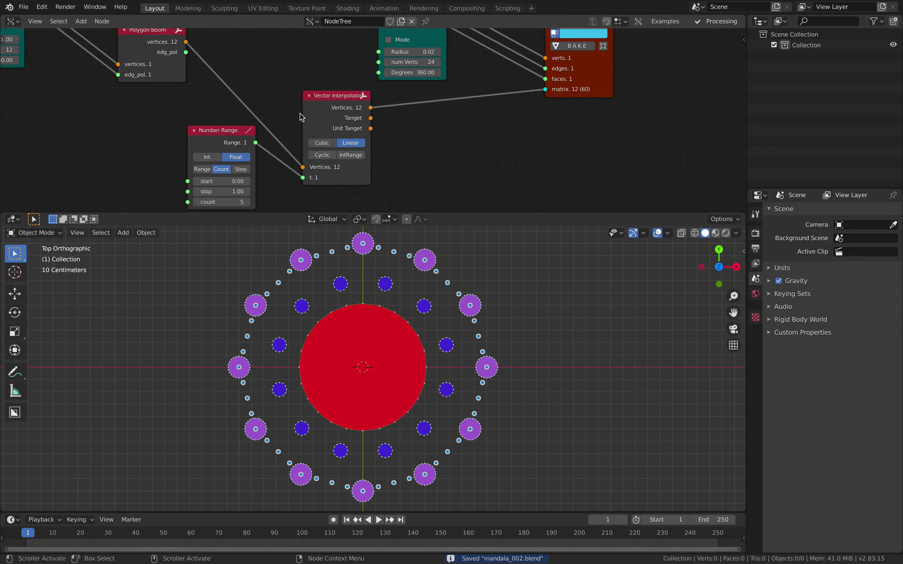
pyautogui.moveTo(323, 44); pyautogui.dragTo(323, 118, button='middle')
pyautogui.moveTo(336, 65)
pyautogui.mouseDown(button='middle')
pyautogui.moveTo(319, 168)
pyautogui.moveTo(337, 153)
pyautogui.moveTo(328, 164)
pyautogui.mouseUp(button='middle')
pyautogui.scroll(-1, 320, 168)
pyautogui.moveTo(335, 135); pyautogui.dragTo(349, 45, button='middle')
pyautogui.moveTo(302, 145)
pyautogui.mouseDown(button='middle')
pyautogui.moveTo(317, 62)
pyautogui.moveTo(297, 128)
pyautogui.mouseUp(button='middle')
pyautogui.scroll(1, 297, 129)
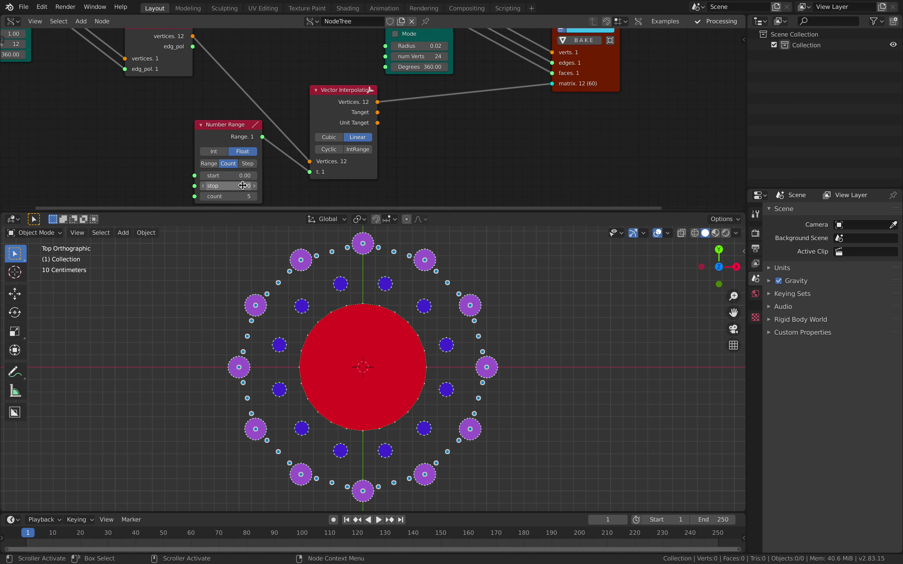
pyautogui.moveTo(241, 185); pyautogui.dragTo(219, 196, button='middle')
pyautogui.scroll(2, 219, 196)
pyautogui.moveTo(245, 170); pyautogui.dragTo(248, 130, button='middle')
pyautogui.scroll(4, 248, 131)
pyautogui.moveTo(238, 158)
pyautogui.mouseDown(button='middle')
pyautogui.moveTo(199, 171)
pyautogui.moveTo(216, 110)
pyautogui.mouseUp(button='middle')
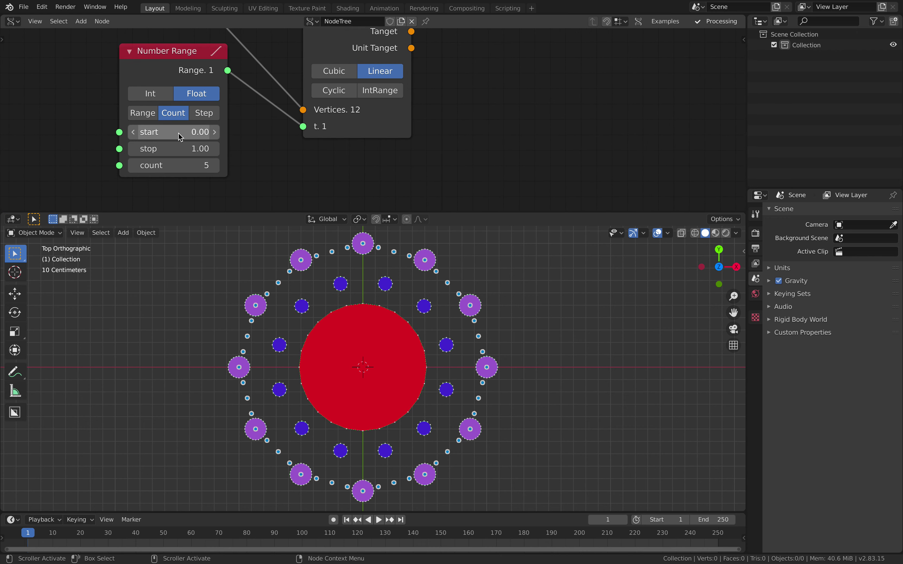
pyautogui.moveTo(182, 132); pyautogui.dragTo(191, 148)
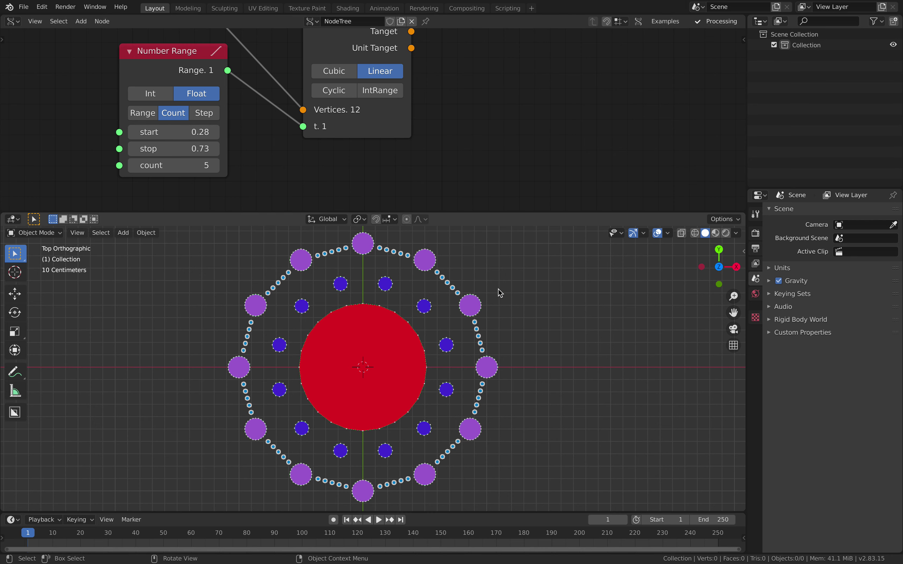
# Set the Scale node's three scale values to 0.90 and save the file
pyautogui.moveTo(526, 98); pyautogui.dragTo(450, 184, button='middle')
pyautogui.moveTo(494, 66); pyautogui.dragTo(465, 136, button='middle')
pyautogui.moveTo(457, 77); pyautogui.dragTo(402, 228, button='middle')
pyautogui.scroll(-3, 421, 163)
pyautogui.scroll(-2, 422, 166)
pyautogui.moveTo(422, 166); pyautogui.dragTo(338, 138, button='middle')
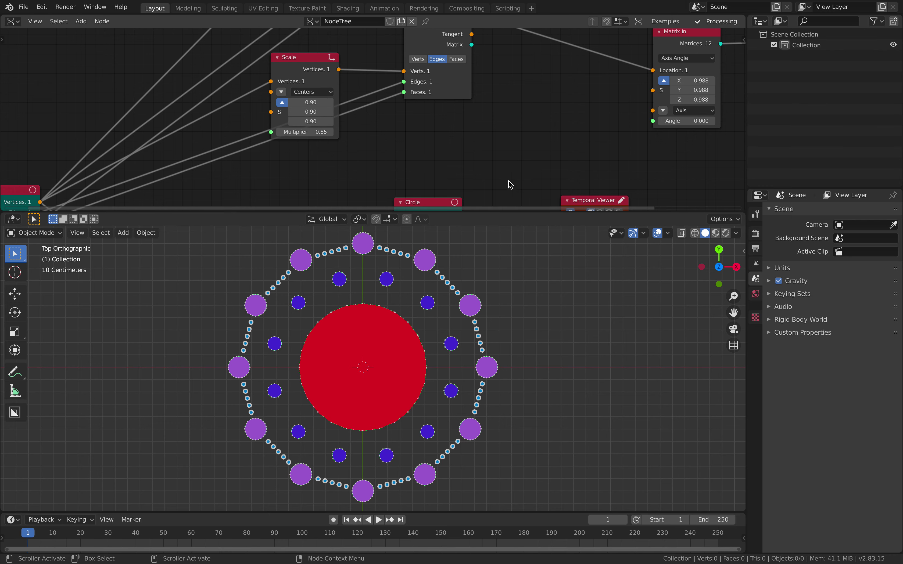
pyautogui.scroll(-1, 510, 170)
pyautogui.moveTo(510, 168); pyautogui.dragTo(473, 165, button='middle')
pyautogui.hotkey('ctrl', 's')
# Increase the radius of the Circle node feeding the blue-violet viewer to 0.10
pyautogui.moveTo(482, 117); pyautogui.dragTo(297, 175, button='middle')
pyautogui.scroll(2, 290, 95)
pyautogui.moveTo(343, 117)
pyautogui.mouseDown(button='middle')
pyautogui.moveTo(280, 132)
pyautogui.moveTo(257, 148)
pyautogui.mouseUp(button='middle')
pyautogui.moveTo(326, 87); pyautogui.dragTo(319, 151, button='middle')
pyautogui.moveTo(322, 124)
pyautogui.mouseDown()
pyautogui.moveTo(343, 124)
pyautogui.moveTo(329, 122)
pyautogui.mouseUp()
pyautogui.moveTo(292, 149); pyautogui.dragTo(308, 161, button='middle')
pyautogui.scroll(-1, 316, 185)
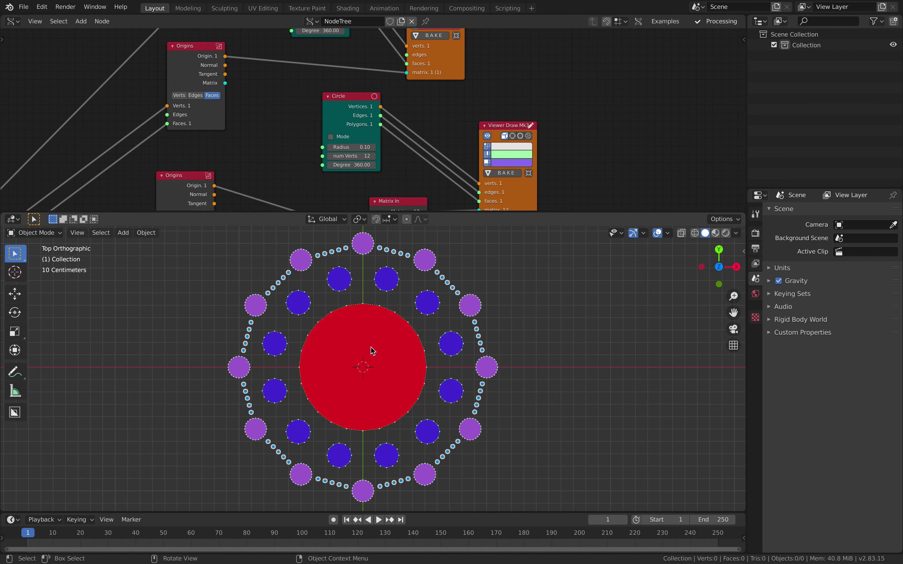
pyautogui.scroll(-2, 341, 152)
pyautogui.moveTo(340, 152); pyautogui.dragTo(371, 149, button='middle')
pyautogui.scroll(5, 411, 167)
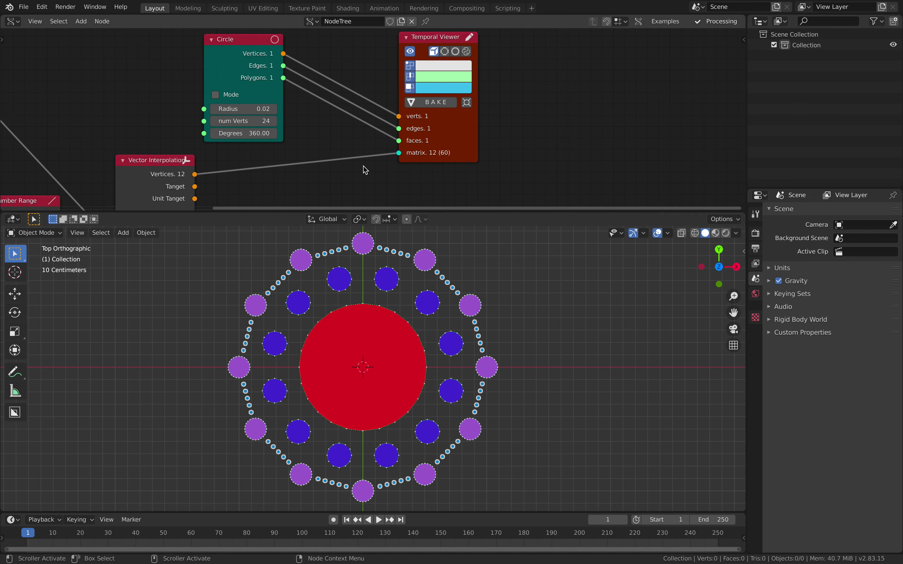
pyautogui.moveTo(365, 167); pyautogui.dragTo(360, 206, button='middle')
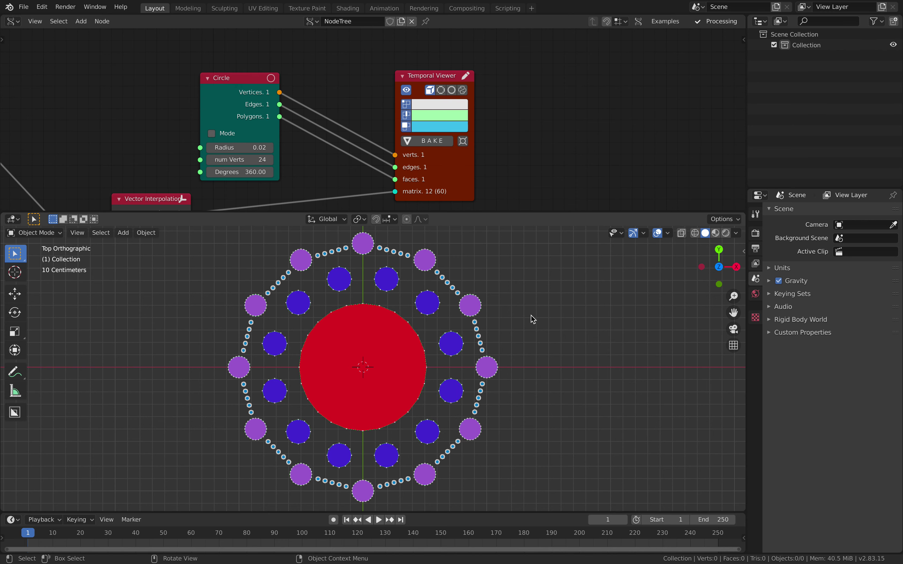
# Move the source Circle node farther away from the downstream nodes to free up space in the node tree
pyautogui.scroll(-6, 203, 96)
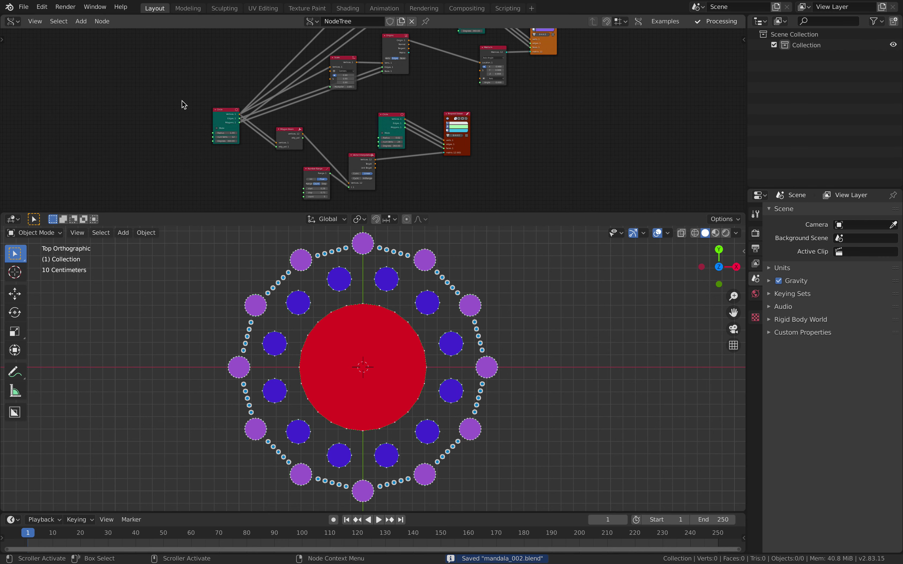
pyautogui.scroll(3, 239, 125)
pyautogui.moveTo(213, 116); pyautogui.dragTo(163, 99)
pyautogui.click(274, 123)
pyautogui.click(275, 123)
pyautogui.click(275, 123)
pyautogui.click(275, 123)
pyautogui.click(275, 124)
pyautogui.click(274, 124)
pyautogui.scroll(-10, 234, 113)
pyautogui.moveTo(244, 207); pyautogui.dragTo(288, 113, button='middle')
pyautogui.moveTo(285, 125); pyautogui.dragTo(257, 99)
pyautogui.scroll(5, 258, 99)
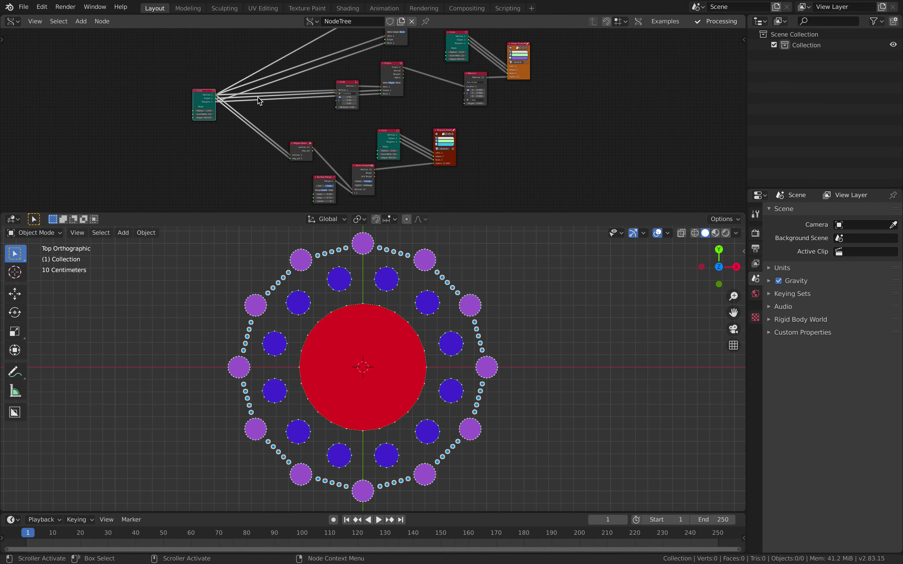
pyautogui.scroll(2, 258, 97)
pyautogui.moveTo(168, 86); pyautogui.dragTo(157, 82)
# Add a Viewer Draw Mk3 node just below the source Circle node
pyautogui.moveTo(317, 82); pyautogui.dragTo(227, 118, button='middle')
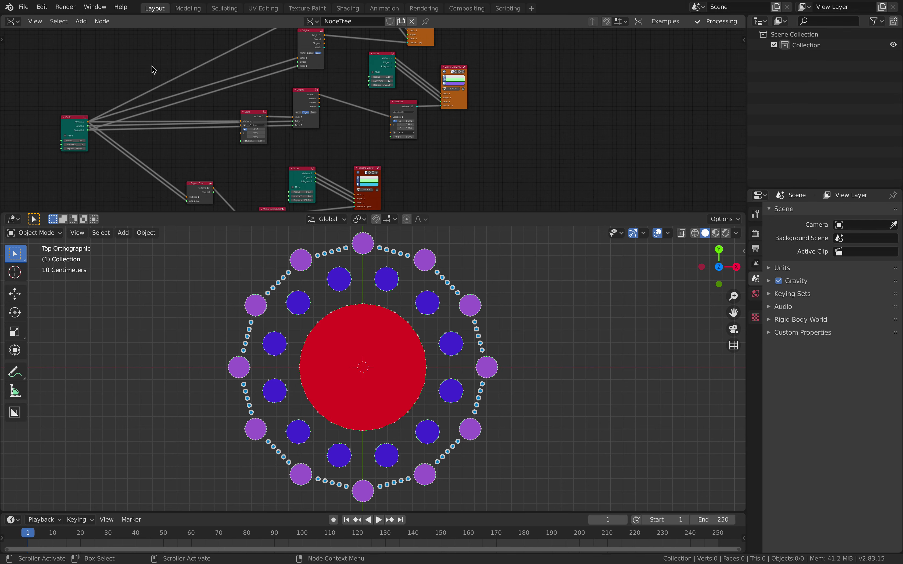
pyautogui.moveTo(75, 120); pyautogui.dragTo(206, 101, button='middle')
pyautogui.scroll(3, 206, 101)
pyautogui.moveTo(188, 60); pyautogui.dragTo(196, 92, button='middle')
pyautogui.hotkey('shift', 'a')
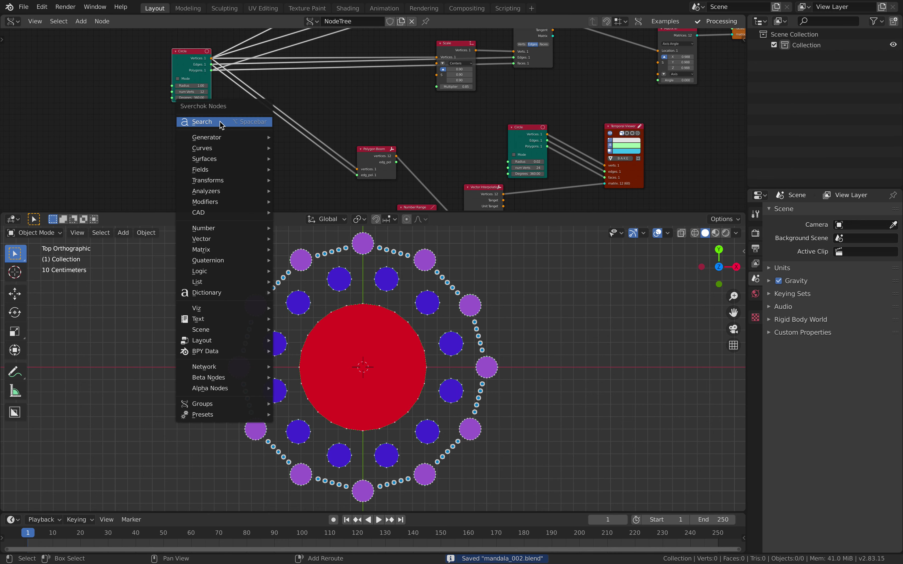
pyautogui.click(221, 121)
pyautogui.write('view')
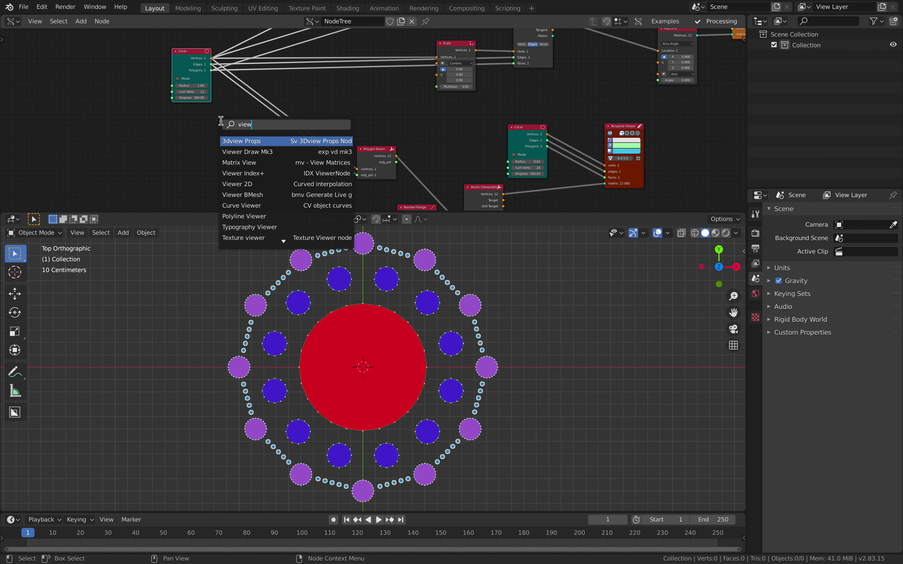
pyautogui.press('Down')
pyautogui.press('Return')
pyautogui.click(221, 121)
# Move the source Circle node clear of the new viewer and connect its vertices, edges and polygons to the viewer
pyautogui.moveTo(188, 67); pyautogui.dragTo(135, 78)
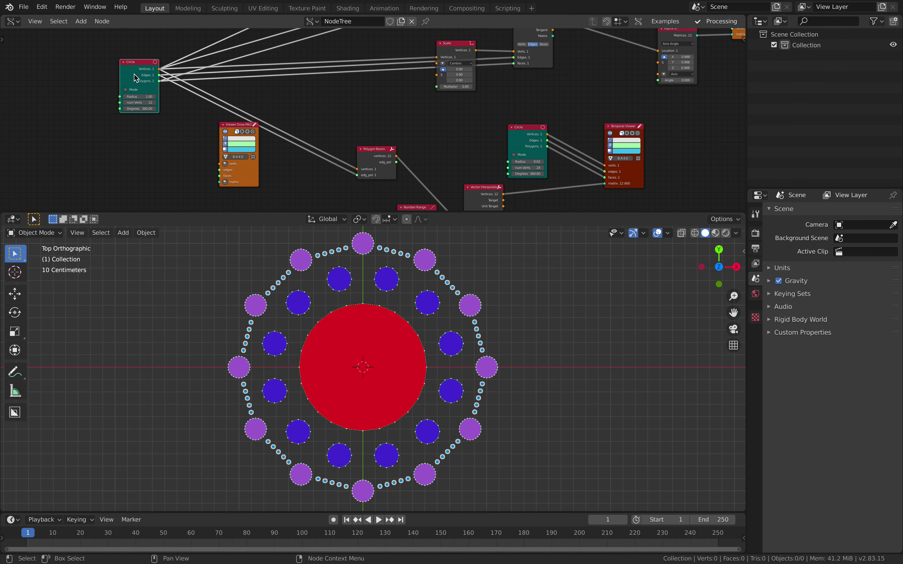
pyautogui.keyDown('shift'); pyautogui.click(228, 128); pyautogui.keyUp('shift')
pyautogui.press('f')
pyautogui.moveTo(176, 109); pyautogui.dragTo(228, 96, button='middle')
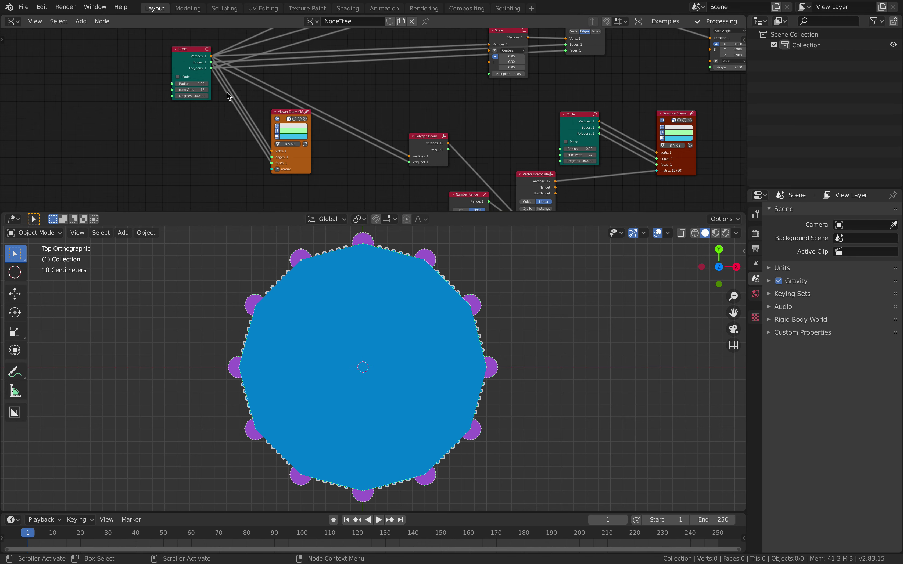
# Attach a Matrix In node to the new viewer's matrix input and set its Z location to -0.054
pyautogui.scroll(2, 206, 151)
pyautogui.click(279, 161)
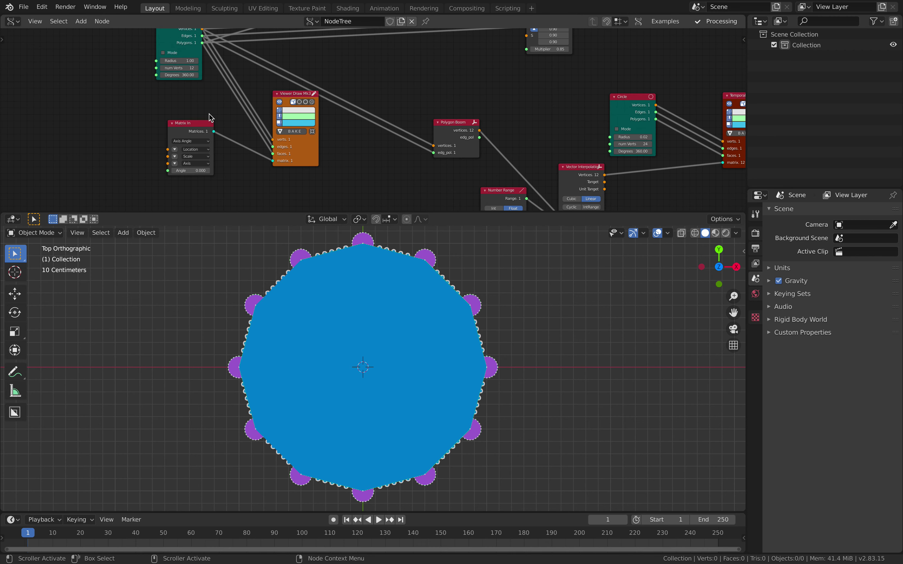
pyautogui.click(175, 149)
pyautogui.moveTo(200, 163)
pyautogui.mouseDown()
pyautogui.moveTo(209, 163)
pyautogui.moveTo(195, 163)
pyautogui.mouseUp()
pyautogui.press('g')
pyautogui.click(181, 122)
# Insert a Scale node between the source Circle and the new viewer with scale values and multiplier of 1.05, and save the file
pyautogui.moveTo(171, 55); pyautogui.dragTo(102, 67)
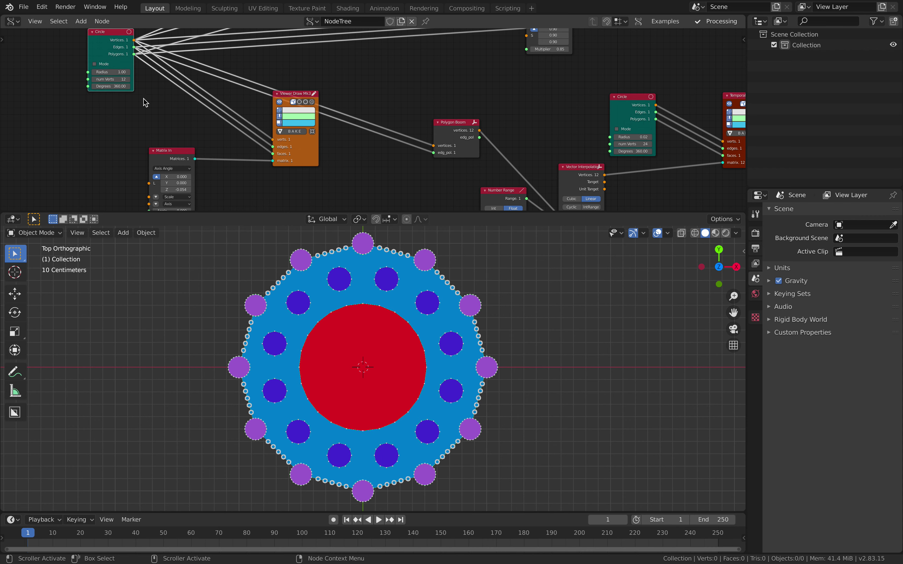
pyautogui.hotkey('alt', 'space')
pyautogui.write('scale')
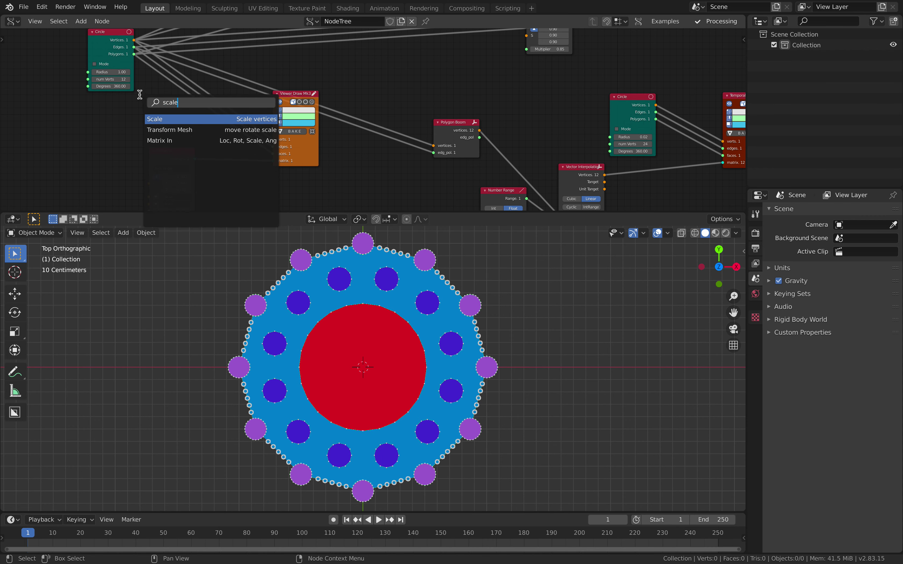
pyautogui.press('Return')
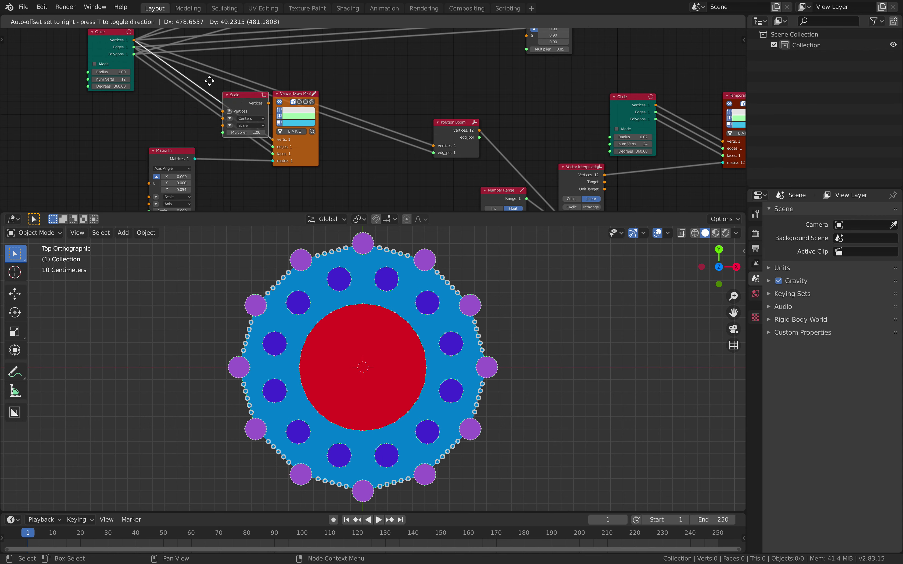
pyautogui.click(188, 81)
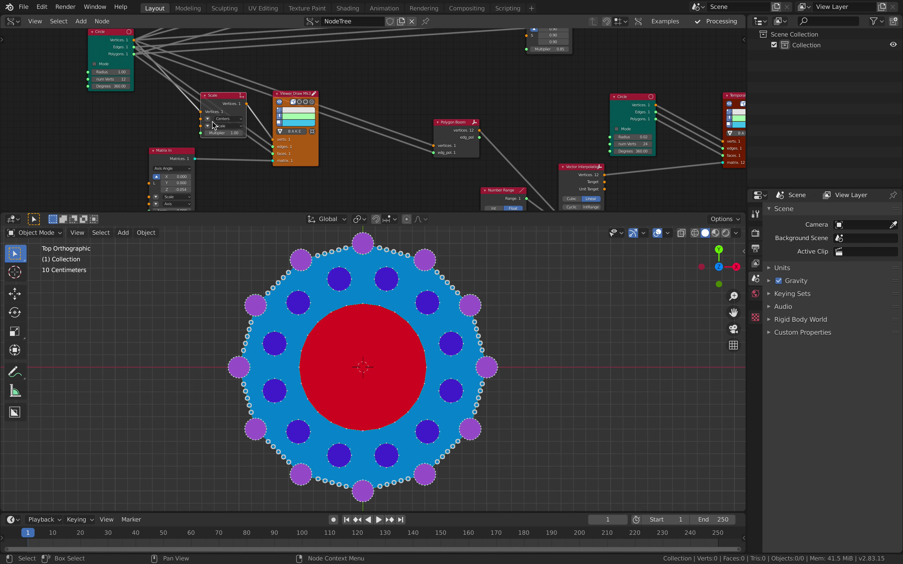
pyautogui.moveTo(223, 146); pyautogui.dragTo(241, 145)
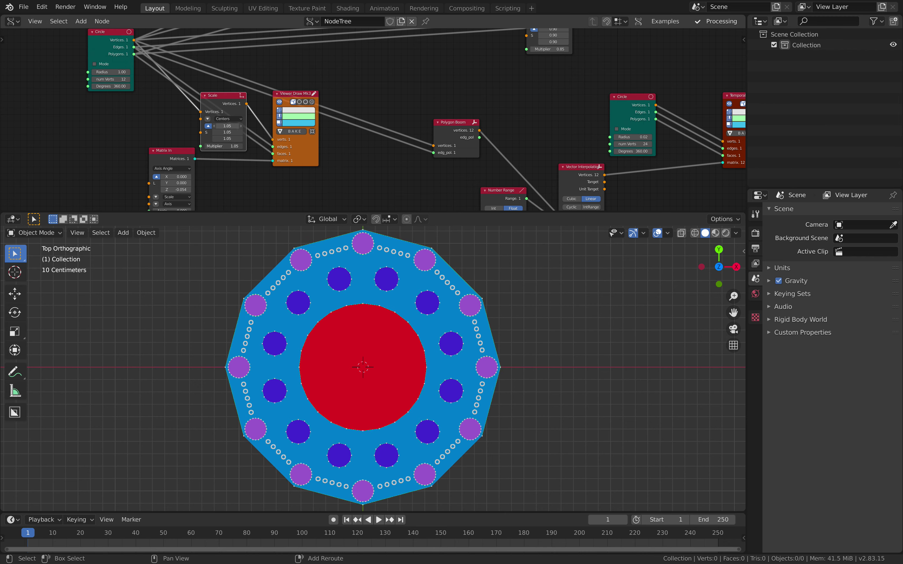
pyautogui.hotkey('ctrl', 's')
# Set the radius of the Circle node feeding the blue-violet viewer to 0.15 and save the file
pyautogui.scroll(-6, 470, 83)
pyautogui.moveTo(593, 54); pyautogui.dragTo(369, 151, button='middle')
pyautogui.scroll(4, 417, 132)
pyautogui.scroll(5, 354, 150)
pyautogui.moveTo(277, 147); pyautogui.dragTo(309, 113, button='middle')
pyautogui.moveTo(483, 112); pyautogui.dragTo(297, 203, button='middle')
pyautogui.moveTo(349, 107); pyautogui.dragTo(362, 108)
pyautogui.scroll(-4, 473, 359)
pyautogui.moveTo(473, 358); pyautogui.dragTo(336, 336, button='middle')
pyautogui.hotkey('ctrl', 's')
pyautogui.scroll(3, 313, 364)
pyautogui.scroll(-2, 501, 161)
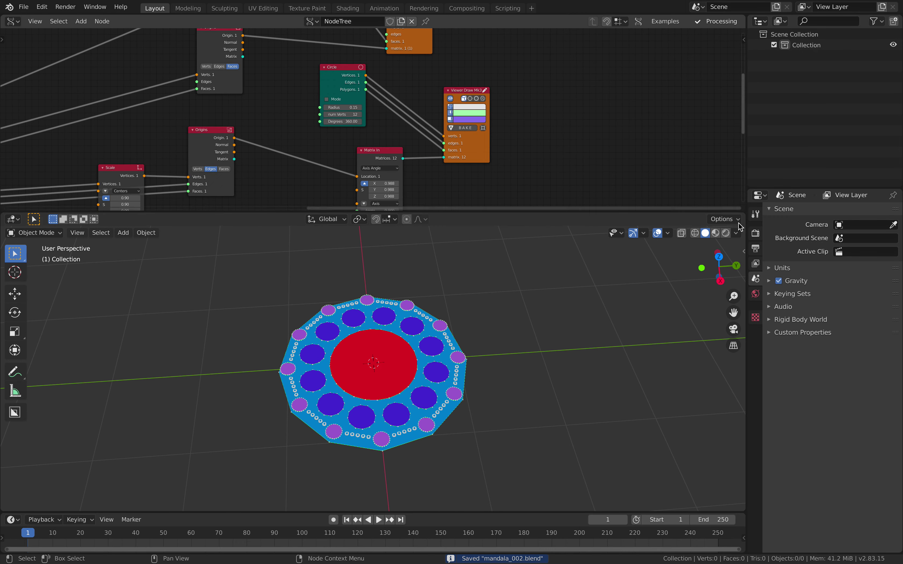
# Bake the whole Sverchok node tree into mesh objects
pyautogui.click(743, 251)
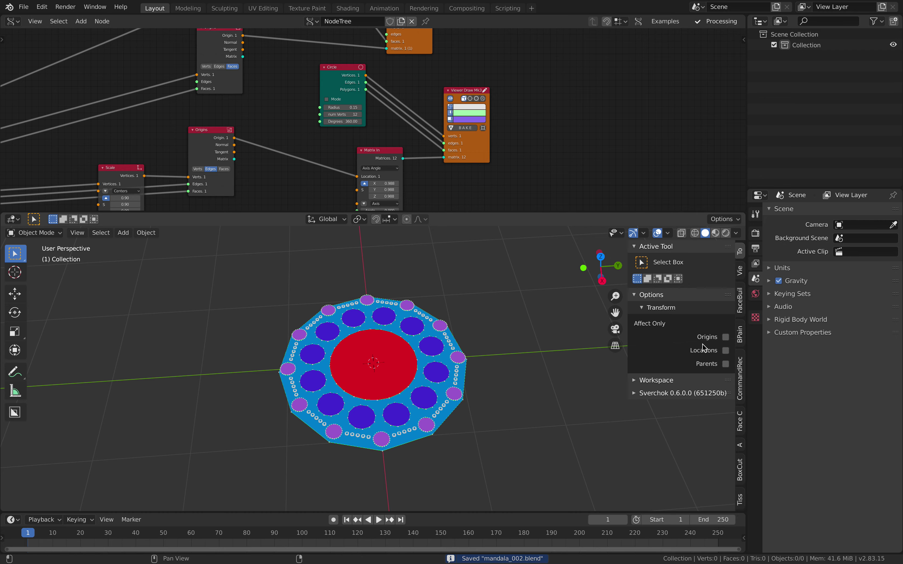
pyautogui.click(658, 392)
pyautogui.click(673, 447)
pyautogui.keyDown('shift'); pyautogui.moveTo(530, 367); pyautogui.dragTo(434, 363, button='middle'); pyautogui.keyUp('shift')
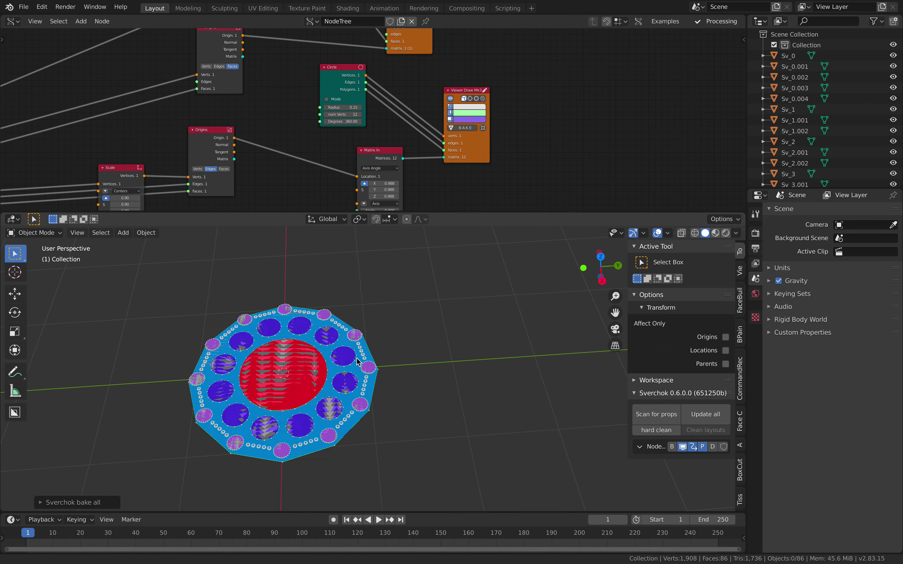
# Move the baked mandala objects along the Y axis beside the preview and make one large dot the active object
pyautogui.press('g')
pyautogui.press('y')
pyautogui.click(615, 379)
pyautogui.moveTo(614, 379); pyautogui.dragTo(464, 352, button='middle')
pyautogui.keyDown('shift'); pyautogui.click(465, 353); pyautogui.keyUp('shift')
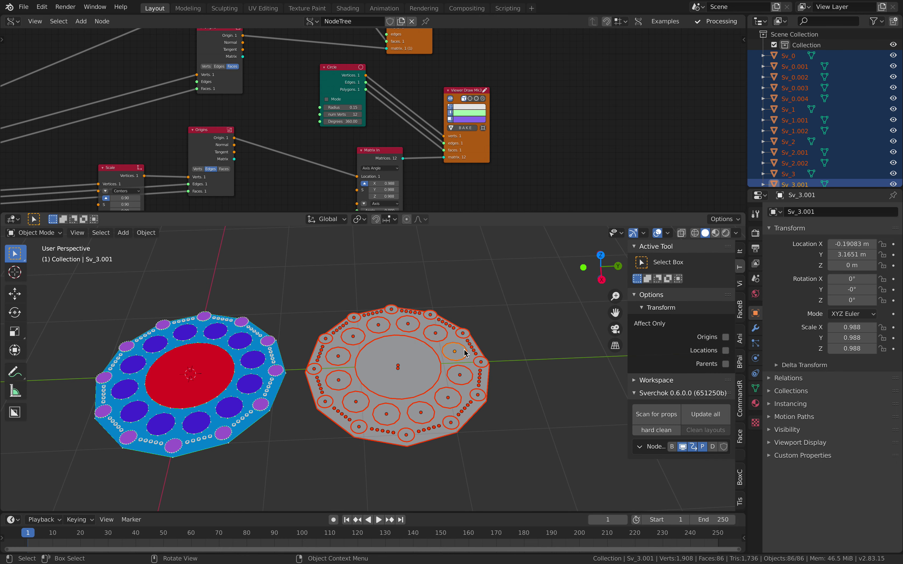
# Enable Shadow and Cavity in the viewport shading and set the object color to Random
pyautogui.click(736, 233)
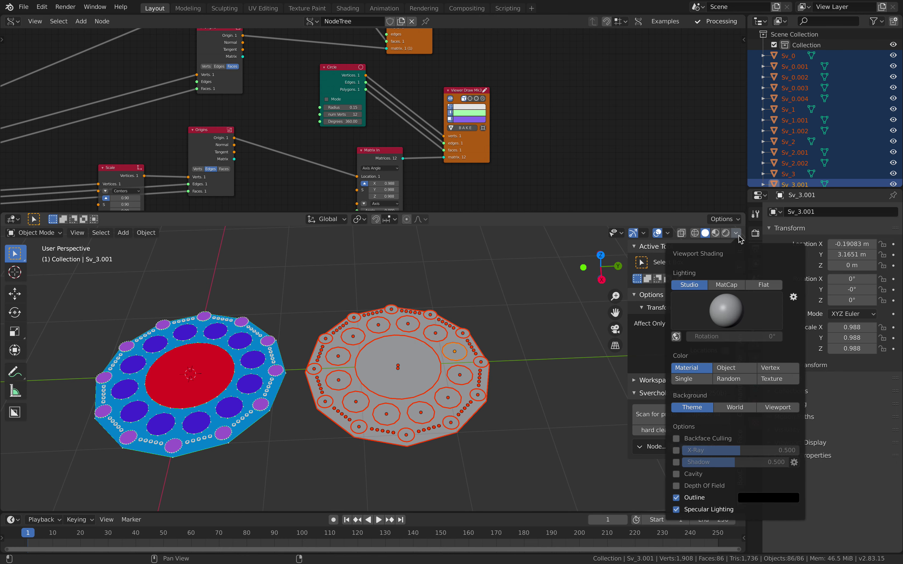
pyautogui.click(676, 474)
pyautogui.click(676, 463)
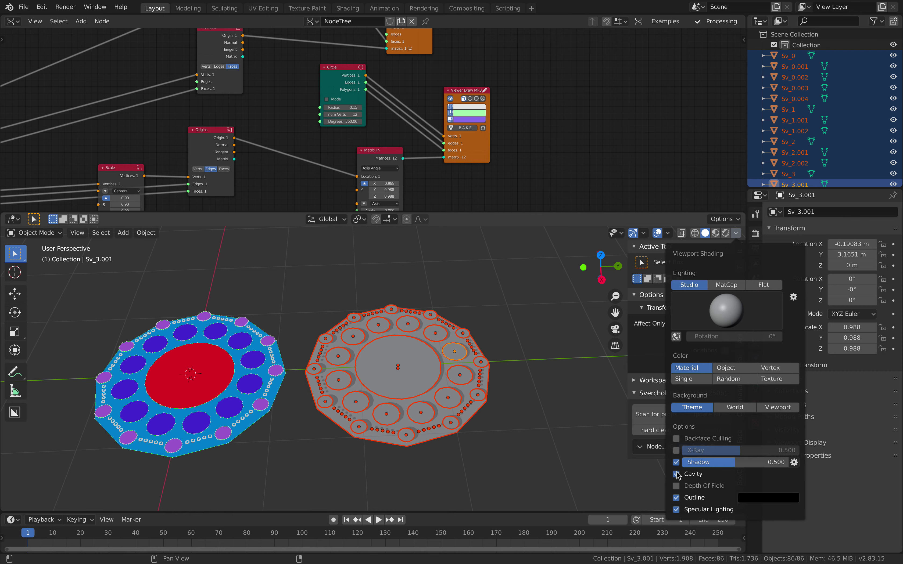
pyautogui.click(676, 474)
pyautogui.click(721, 380)
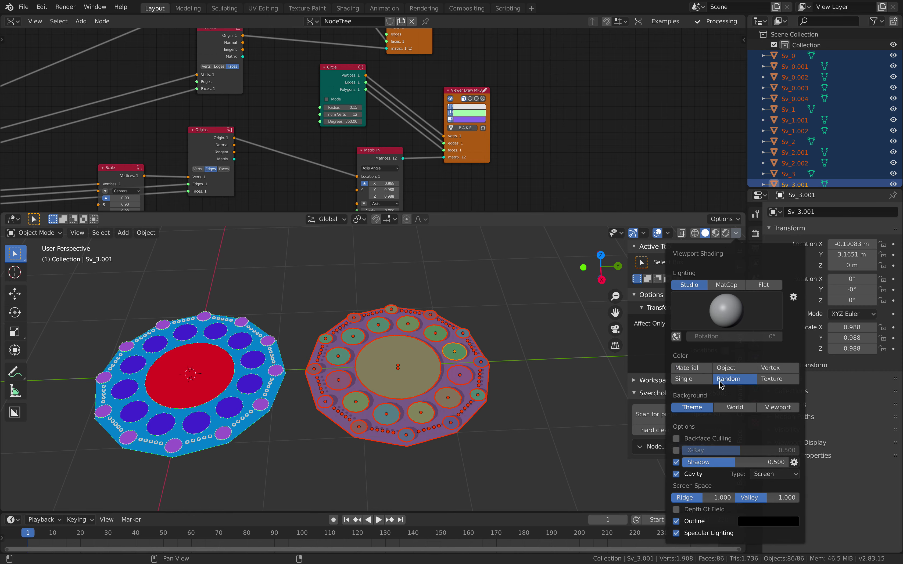
pyautogui.click(492, 337)
# Add a Solidify modifier with a thickness of 0.69 m to the active dot
pyautogui.moveTo(491, 337)
pyautogui.mouseDown(button='middle')
pyautogui.moveTo(495, 382)
pyautogui.moveTo(495, 270)
pyautogui.moveTo(530, 262)
pyautogui.moveTo(511, 310)
pyautogui.moveTo(390, 329)
pyautogui.mouseUp(button='middle')
pyautogui.moveTo(319, 324); pyautogui.dragTo(302, 312, button='middle')
pyautogui.moveTo(302, 312); pyautogui.dragTo(490, 430)
pyautogui.scroll(2, 491, 430)
pyautogui.click(755, 328)
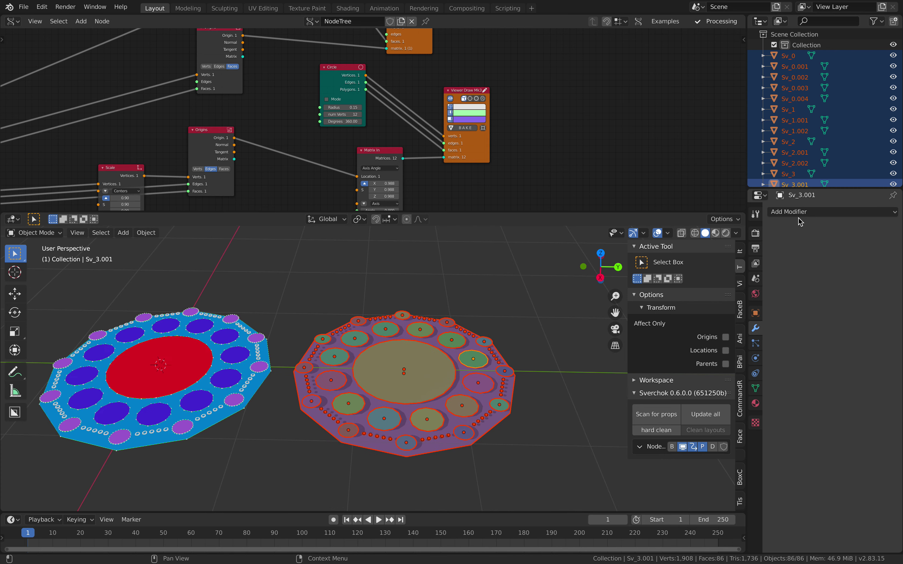
pyautogui.click(799, 213)
pyautogui.click(706, 384)
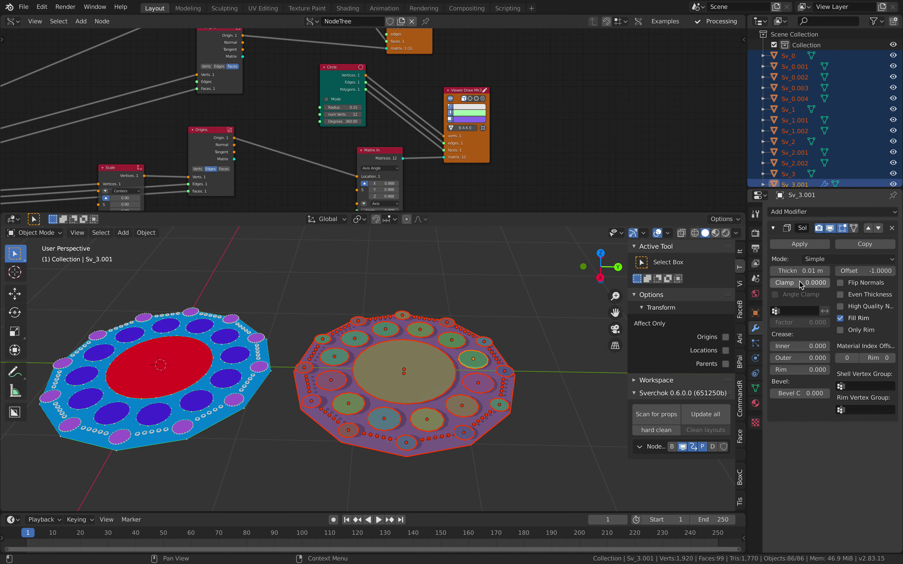
pyautogui.moveTo(477, 278); pyautogui.dragTo(513, 300, button='middle')
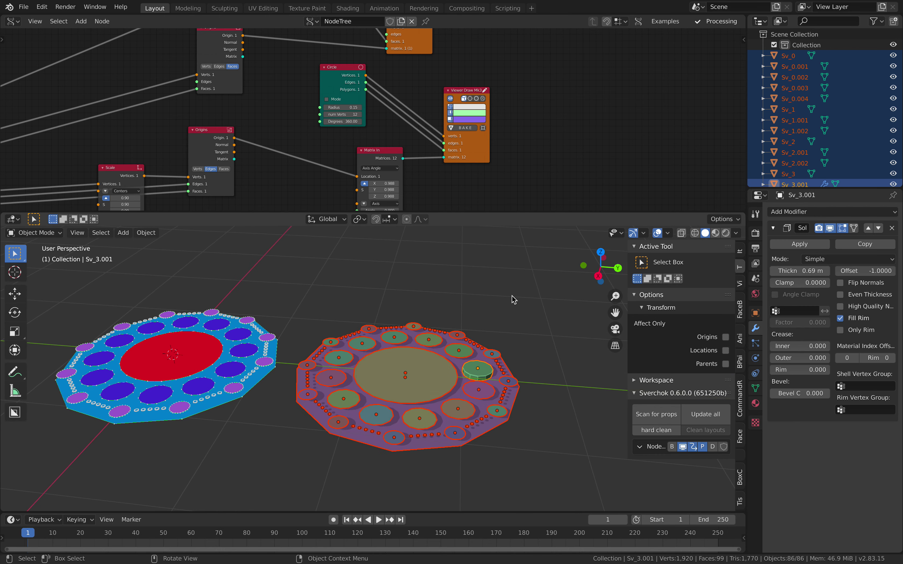
# Link the active dot's modifiers to all selected mandala objects, clear the selection and save the file
pyautogui.hotkey('ctrl', 'l')
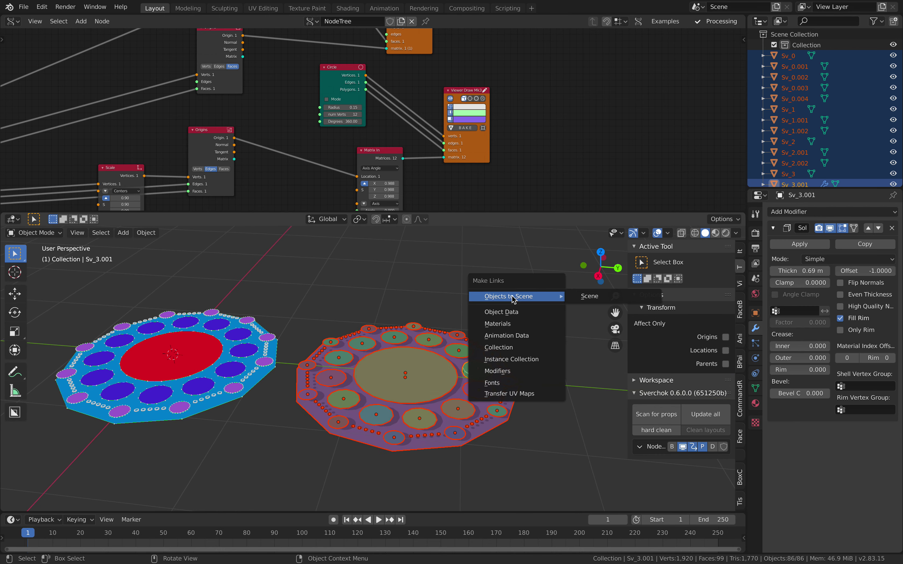
pyautogui.click(513, 366)
pyautogui.moveTo(513, 367); pyautogui.dragTo(426, 377, button='middle')
pyautogui.hotkey('alt', 'a')
pyautogui.hotkey('ctrl', 's')
pyautogui.scroll(3, 427, 374)
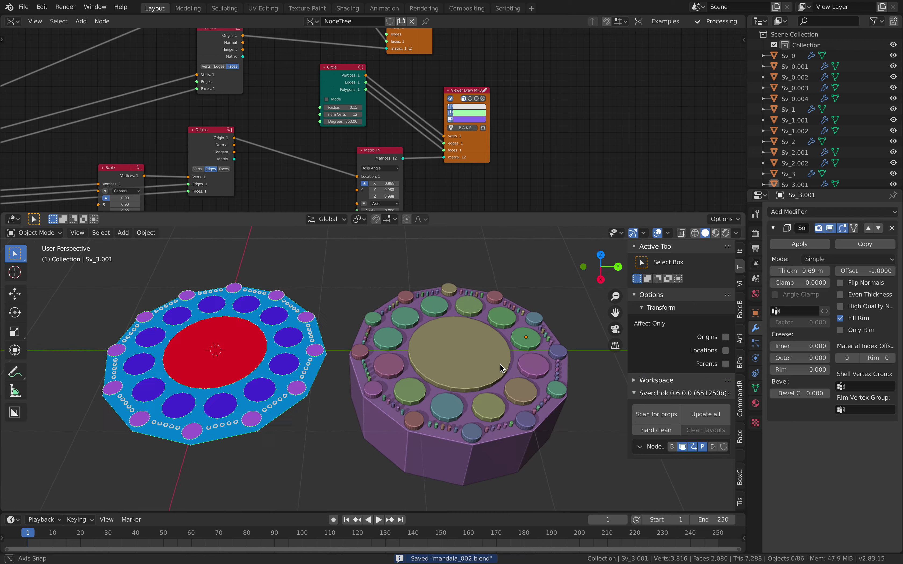
pyautogui.moveTo(502, 369); pyautogui.dragTo(479, 331, button='middle')
pyautogui.scroll(-3, 485, 168)
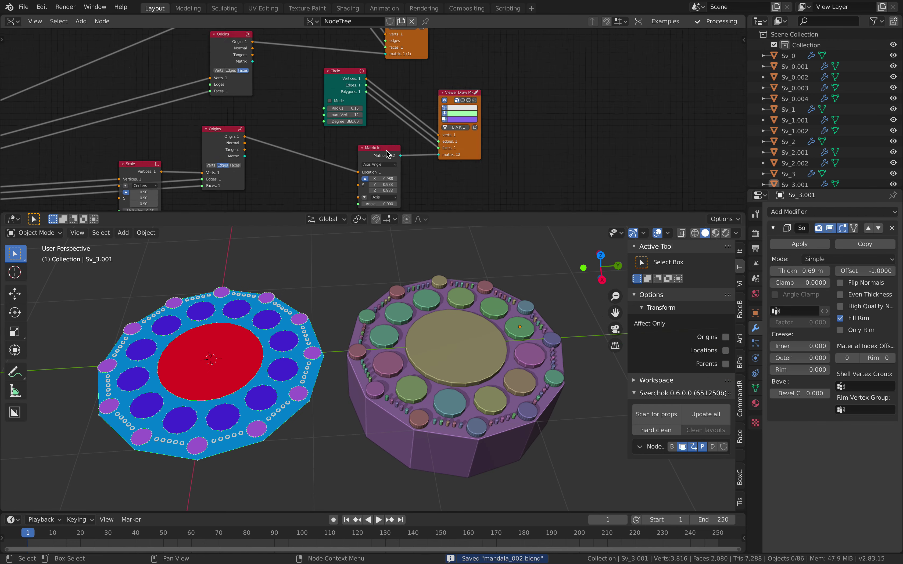
# Enlarge the node editor area and rearrange the nodes so the whole tree is easier to see
pyautogui.moveTo(485, 212); pyautogui.dragTo(485, 312)
pyautogui.press('Home')
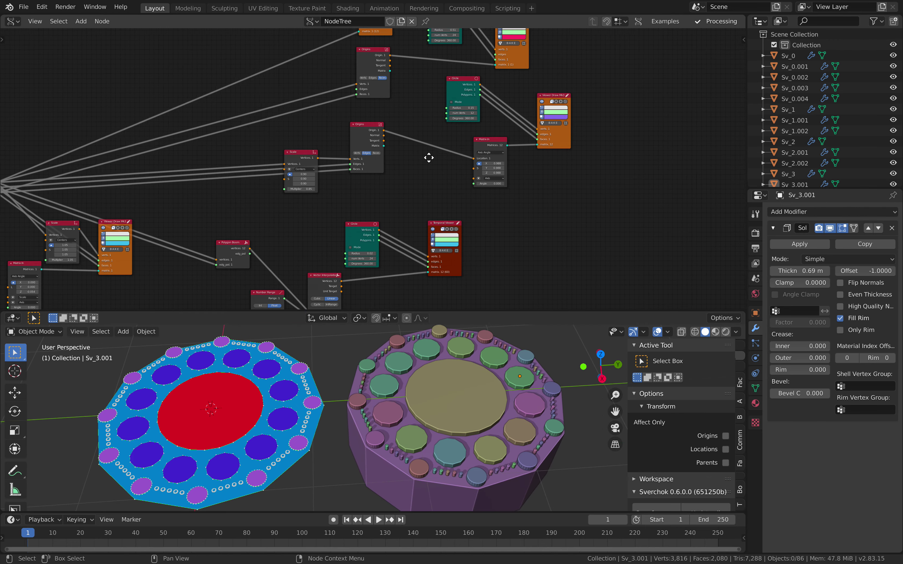
pyautogui.moveTo(181, 165); pyautogui.dragTo(159, 106)
pyautogui.keyDown('shift'); pyautogui.scroll(4, 342, 113); pyautogui.keyUp('shift')
pyautogui.moveTo(384, 89); pyautogui.dragTo(404, 93)
pyautogui.moveTo(479, 124); pyautogui.dragTo(452, 110)
pyautogui.keyDown('shift'); pyautogui.scroll(-5, 373, 91); pyautogui.keyUp('shift')
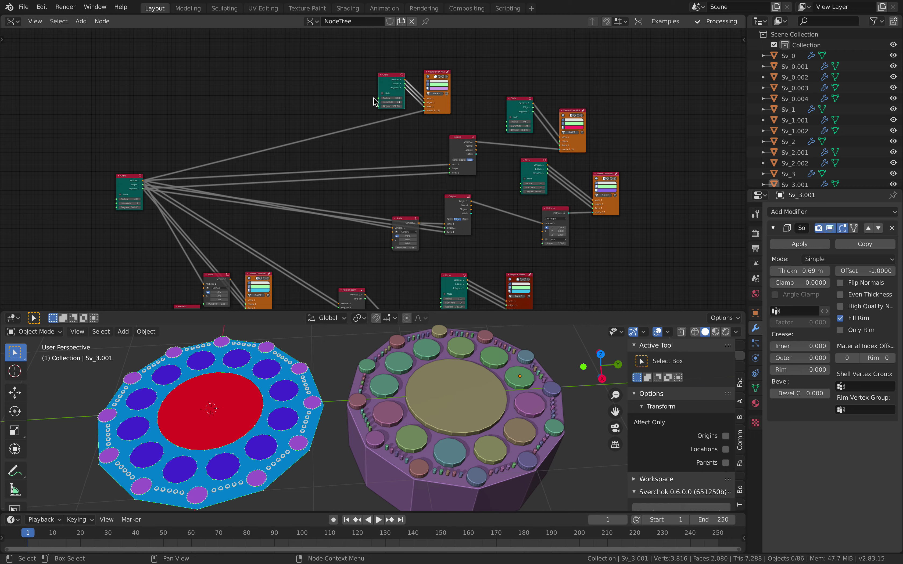
pyautogui.moveTo(440, 358)
pyautogui.mouseDown(button='middle')
pyautogui.moveTo(449, 502)
pyautogui.moveTo(445, 341)
pyautogui.mouseUp(button='middle')
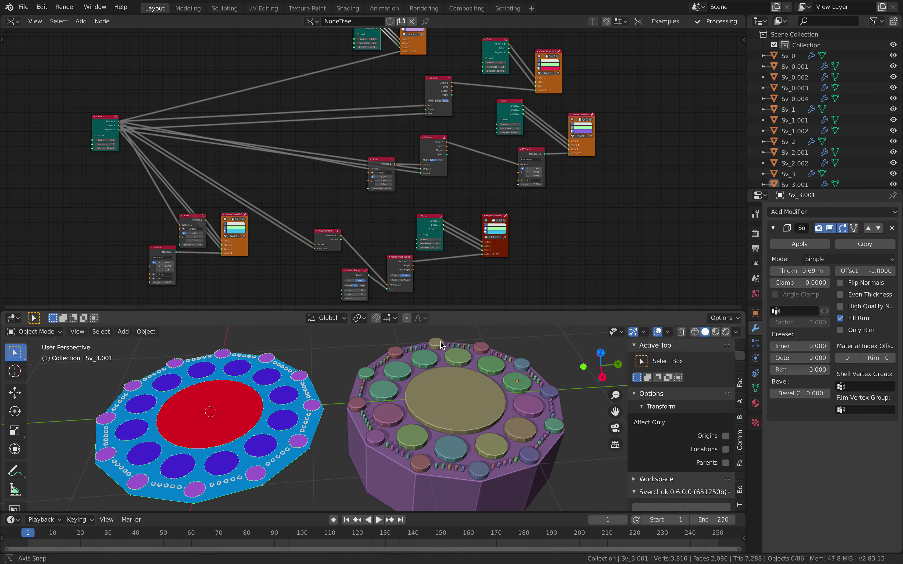
# Switch to the browser, examine the mandala dot painting image results and preview two designs, and return to Blender
pyautogui.hotkey('ctrl', 'Right')
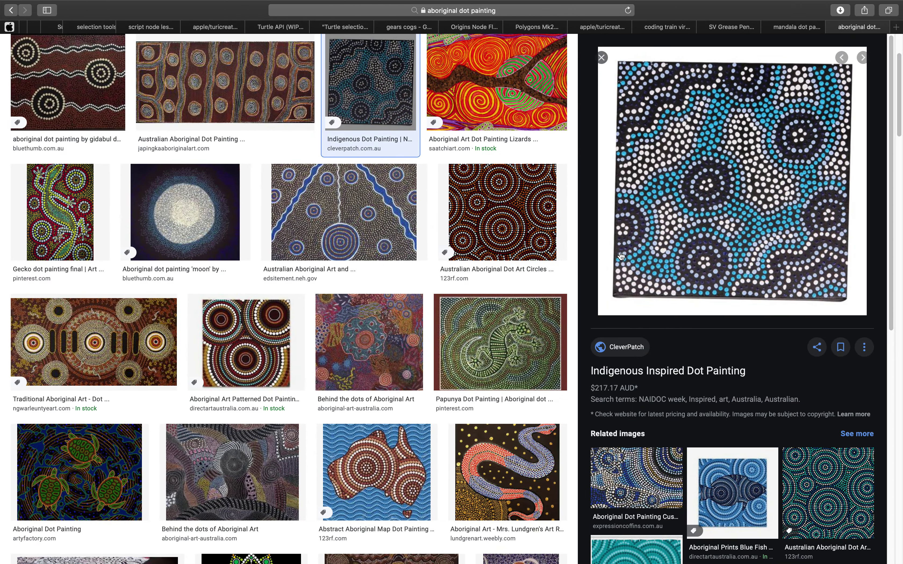
pyautogui.scroll(3, 620, 187)
pyautogui.click(791, 31)
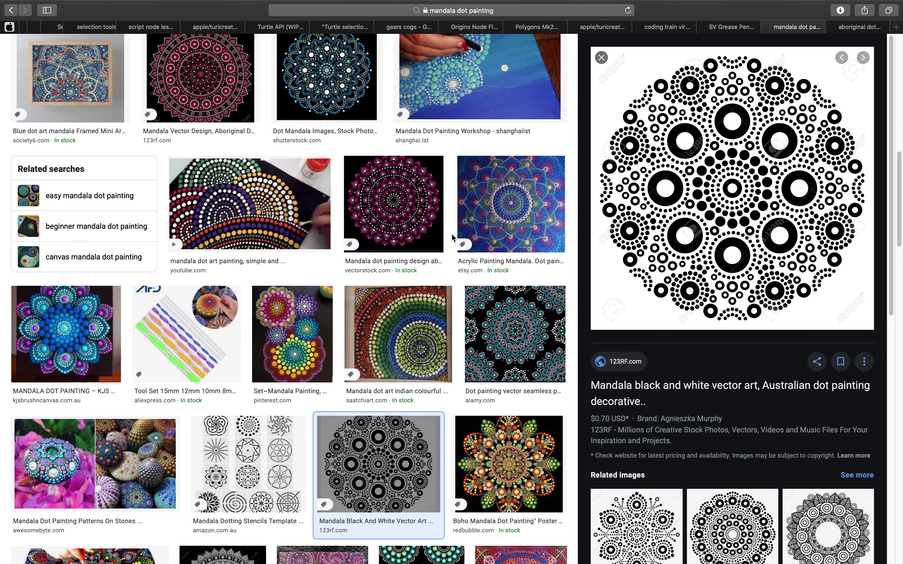
pyautogui.scroll(5, 365, 214)
pyautogui.scroll(2, 366, 213)
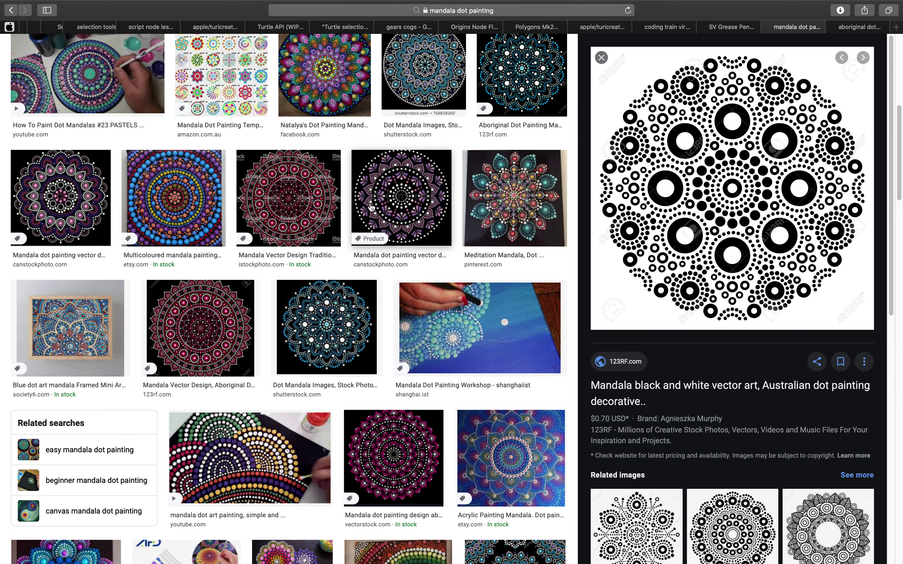
pyautogui.click(374, 207)
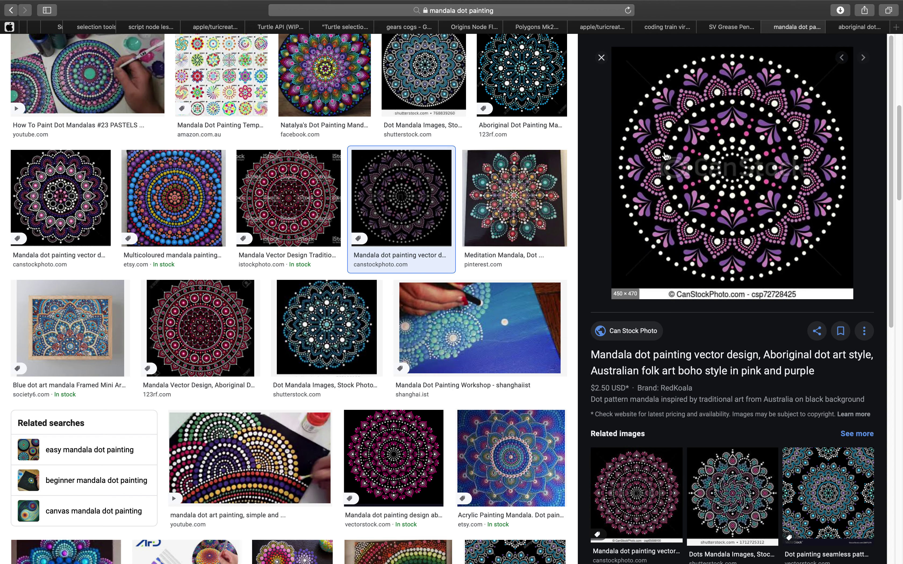
pyautogui.press('Right')
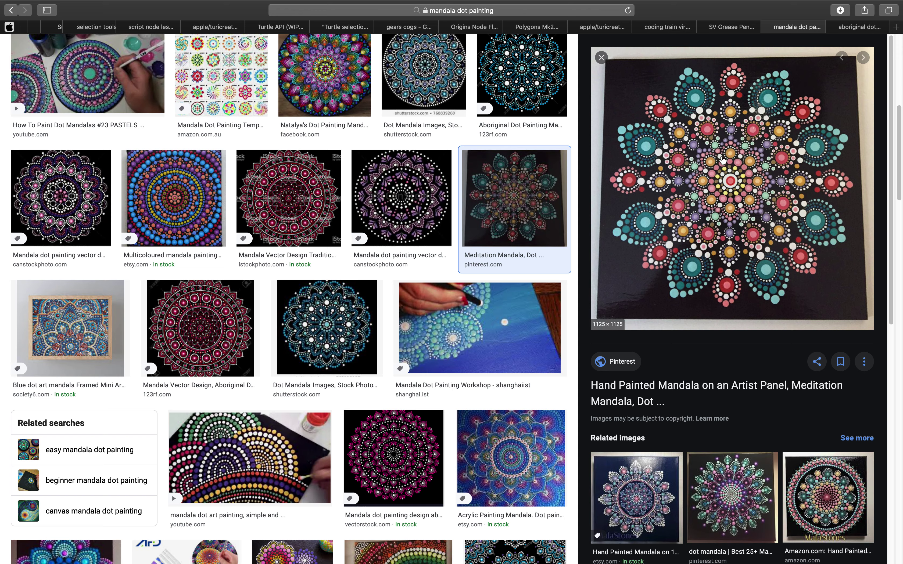
pyautogui.hotkey('ctrl', 'Left')
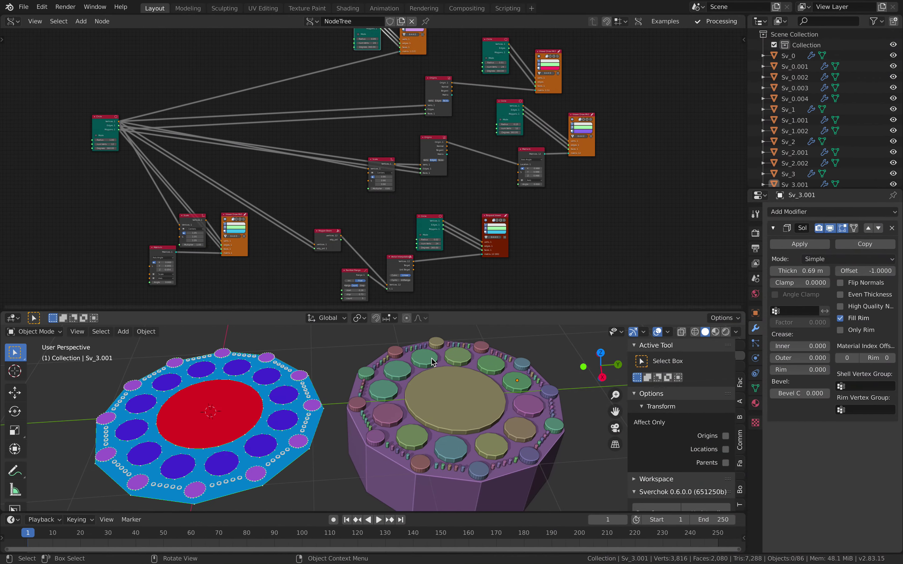
# Enlarge the node editor area further and nudge the blue background's viewer node slightly
pyautogui.scroll(-2, 430, 401)
pyautogui.moveTo(431, 402); pyautogui.dragTo(446, 405, button='middle')
pyautogui.moveTo(480, 266); pyautogui.dragTo(483, 234, button='middle')
pyautogui.moveTo(482, 272)
pyautogui.mouseDown(button='middle')
pyautogui.moveTo(488, 242)
pyautogui.moveTo(487, 254)
pyautogui.mouseUp(button='middle')
pyautogui.scroll(1, 487, 276)
pyautogui.moveTo(487, 308); pyautogui.dragTo(488, 342)
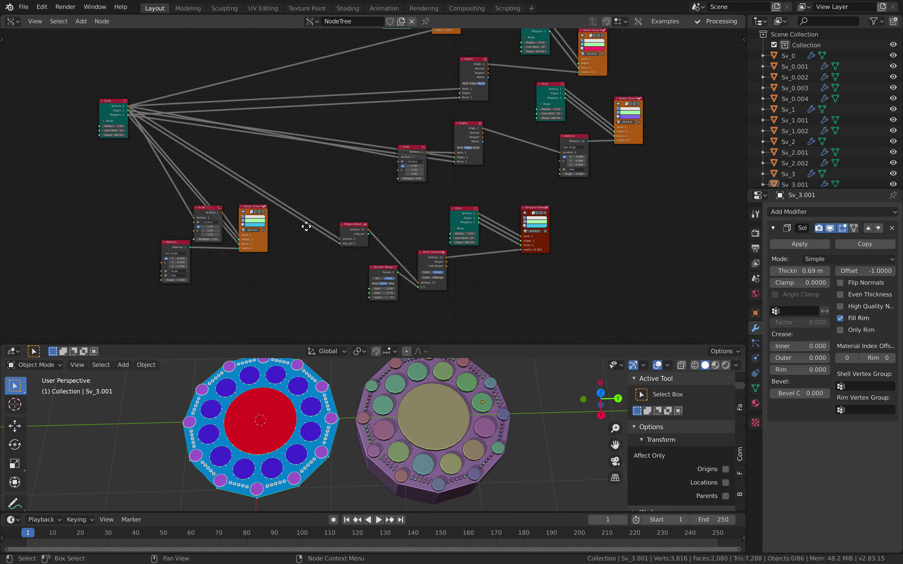
pyautogui.scroll(1, 246, 223)
pyautogui.moveTo(235, 215); pyautogui.dragTo(234, 219)
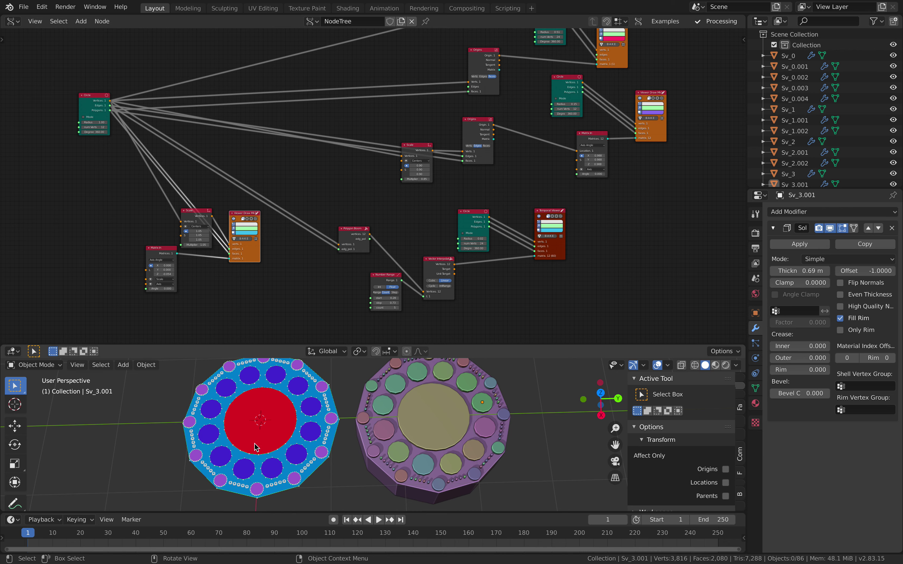
# Rename the node tree as Mandala and give it a fake user
pyautogui.moveTo(363, 453); pyautogui.dragTo(399, 431, button='middle')
pyautogui.moveTo(453, 227); pyautogui.dragTo(422, 236, button='middle')
pyautogui.click(368, 21)
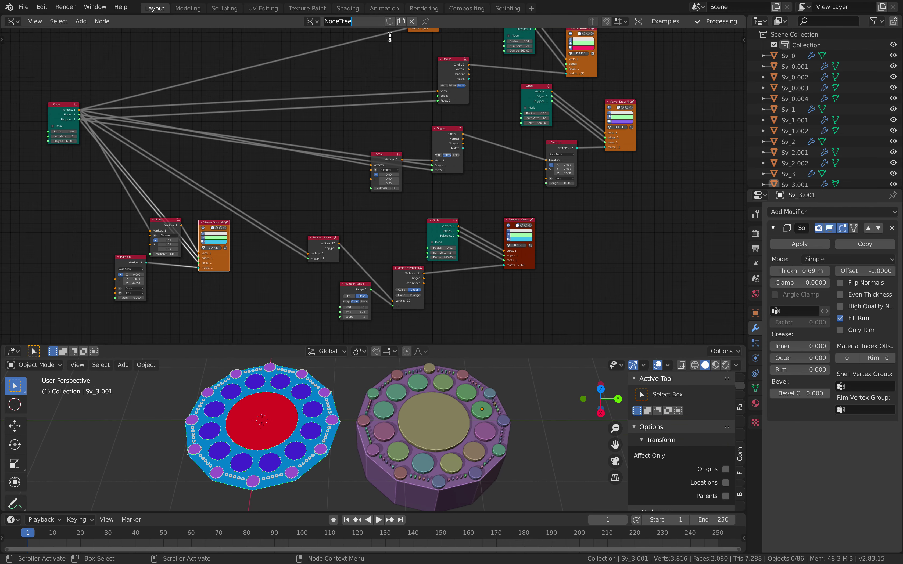
pyautogui.write('Mandala')
pyautogui.press('Return')
pyautogui.click(389, 21)
# Move the source Circle node farther from the other nodes and shrink the node editor to enlarge the 3D view
pyautogui.moveTo(328, 126); pyautogui.dragTo(338, 105, button='middle')
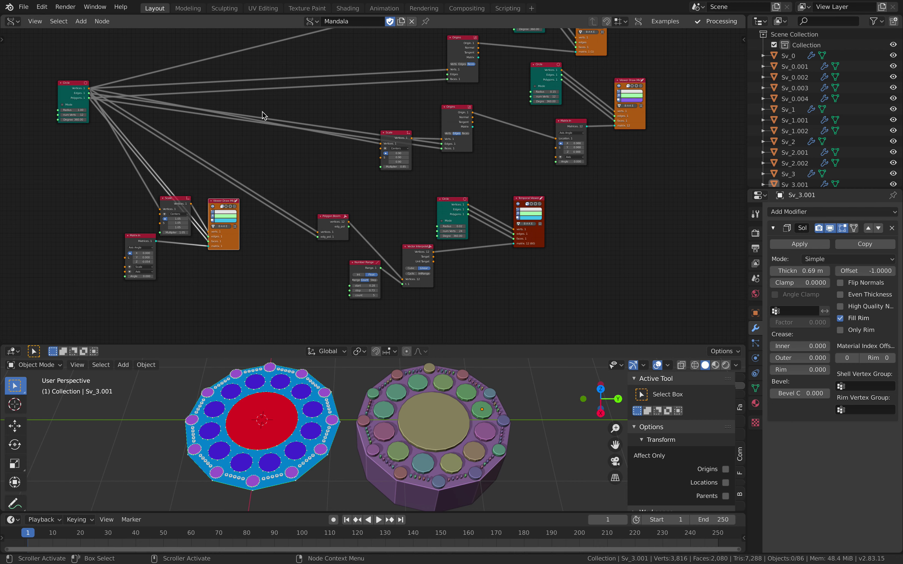
pyautogui.moveTo(77, 87); pyautogui.dragTo(44, 78)
pyautogui.moveTo(199, 76); pyautogui.dragTo(212, 108, button='middle')
pyautogui.moveTo(435, 344); pyautogui.dragTo(435, 312)
pyautogui.scroll(-2, 374, 224)
pyautogui.moveTo(425, 215)
pyautogui.mouseDown(button='middle')
pyautogui.moveTo(406, 235)
pyautogui.moveTo(411, 221)
pyautogui.mouseUp(button='middle')
pyautogui.moveTo(528, 342); pyautogui.dragTo(522, 391, button='middle')
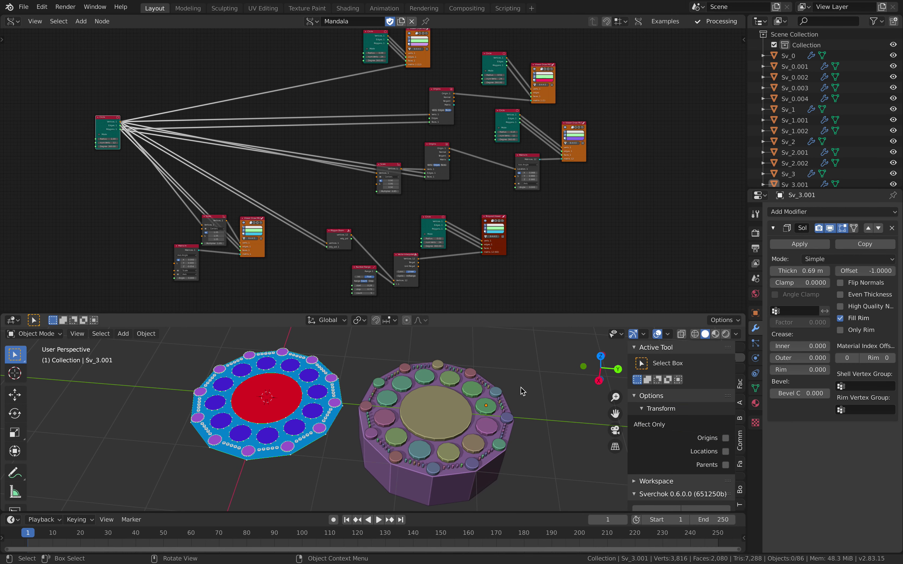